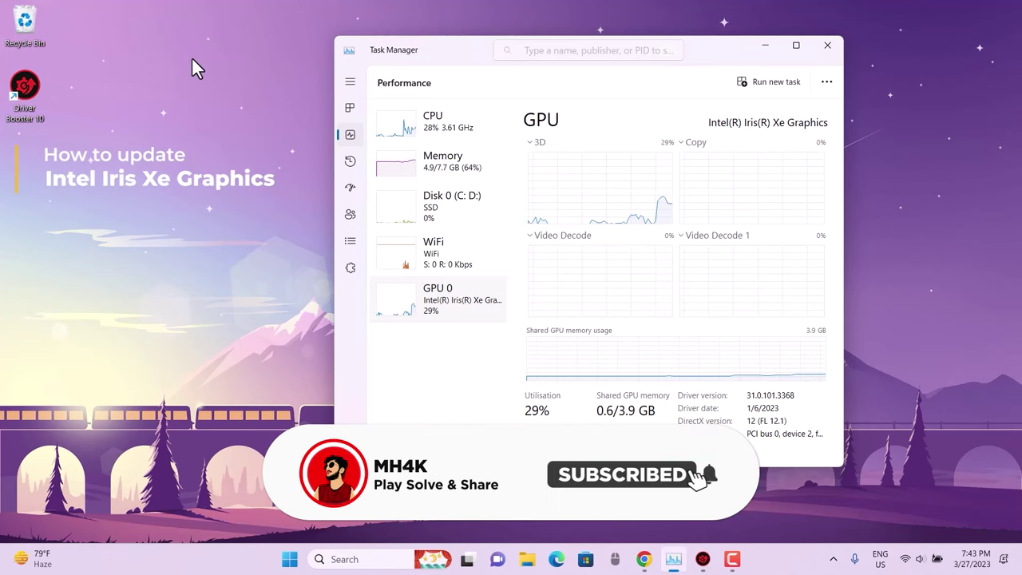
Step: Browse Task Manager's disk and memory performance graphs, toggling the compact summary view
left_click(500, 196)
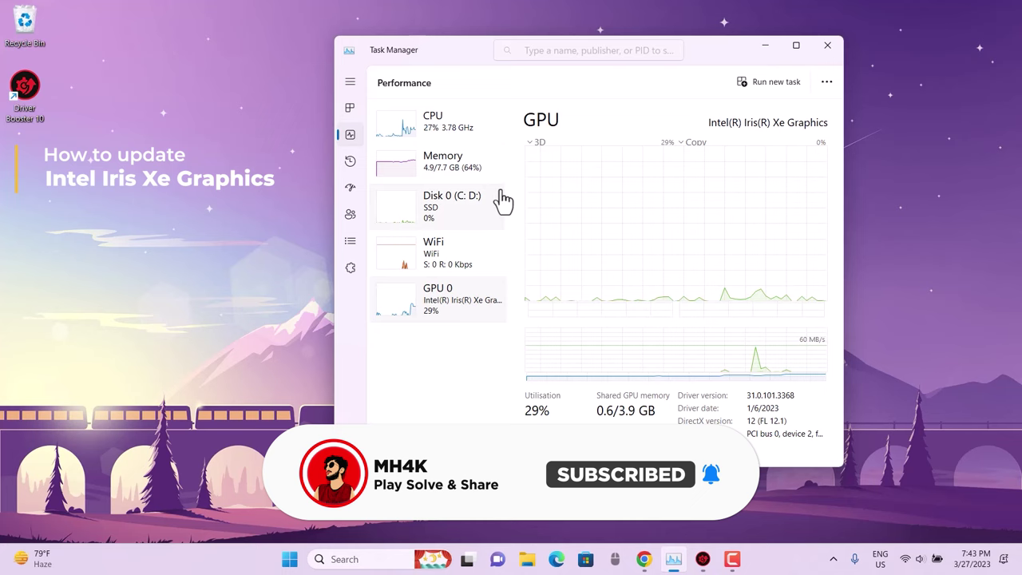
left_click(485, 172)
left_click(475, 223)
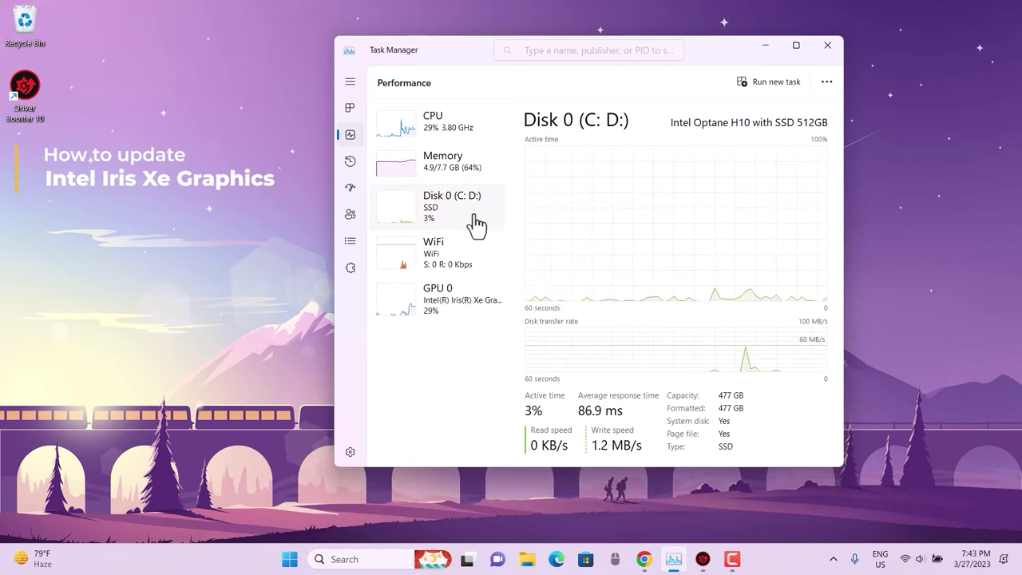
double_click(459, 294)
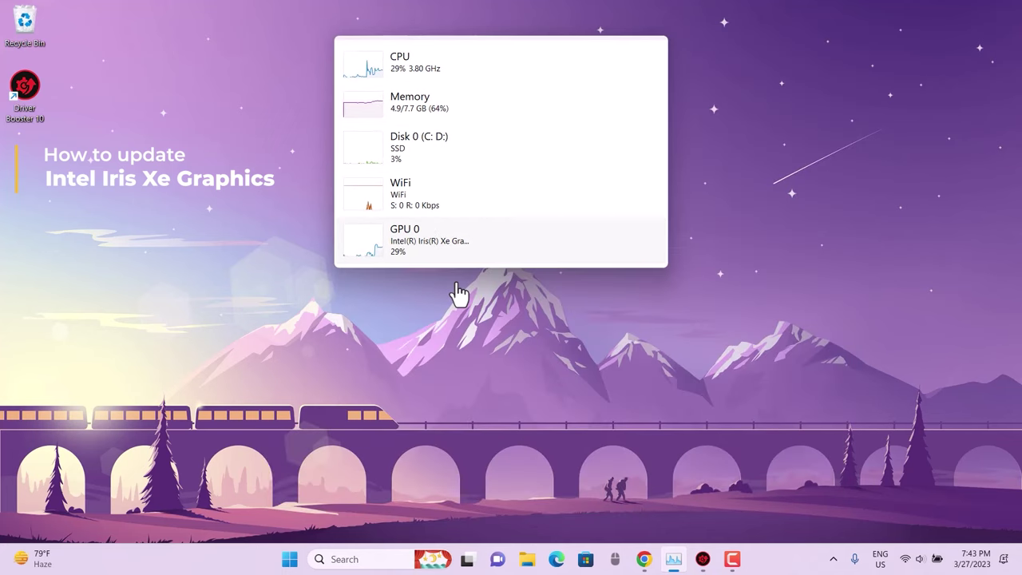
double_click(443, 249)
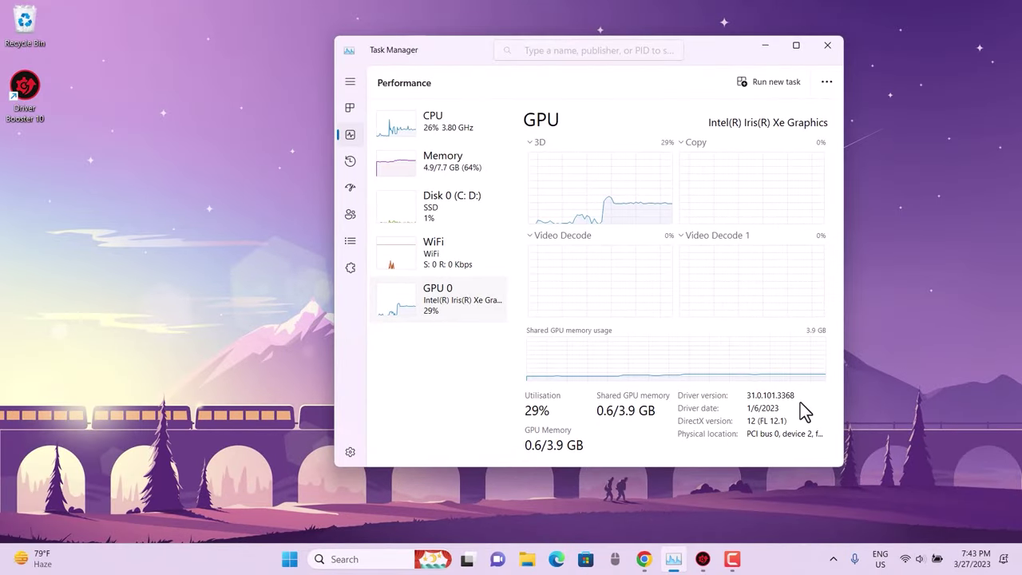
Step: Start Driver Booster updating the 24 selected drivers, silence its notice, and minimize it
left_click(702, 558)
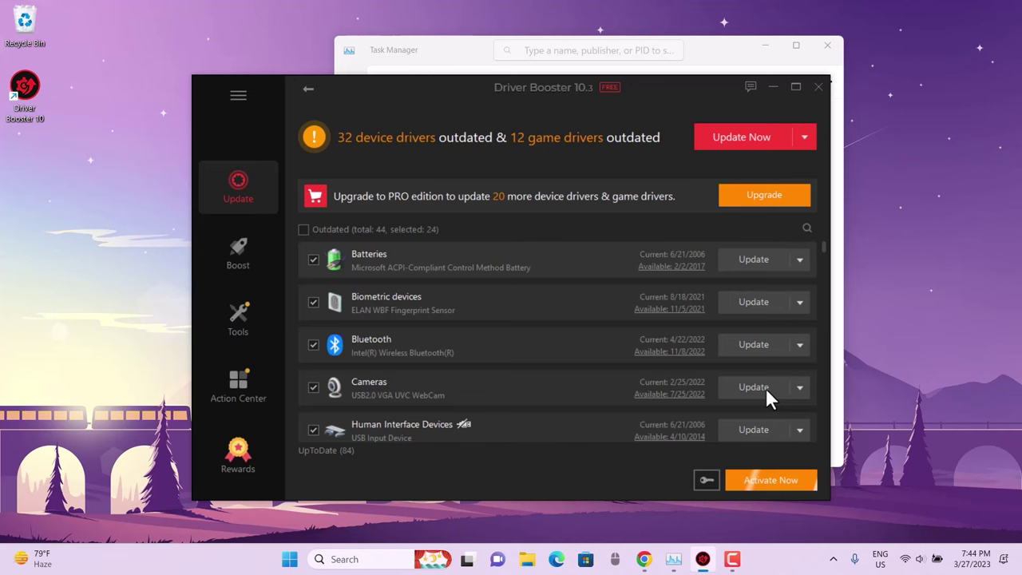
left_click_drag(825, 255, 817, 221)
left_click(805, 136)
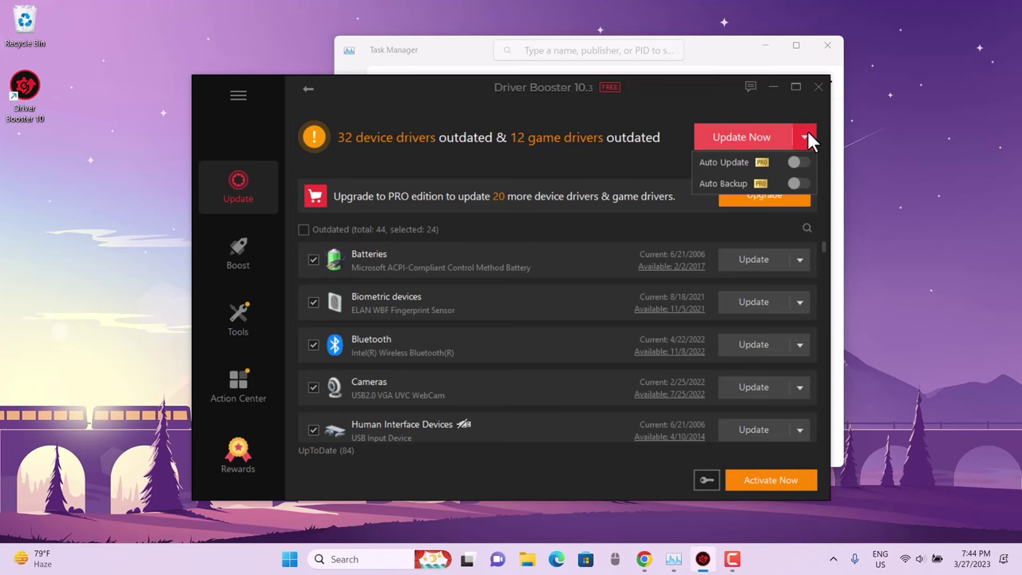
left_click(766, 140)
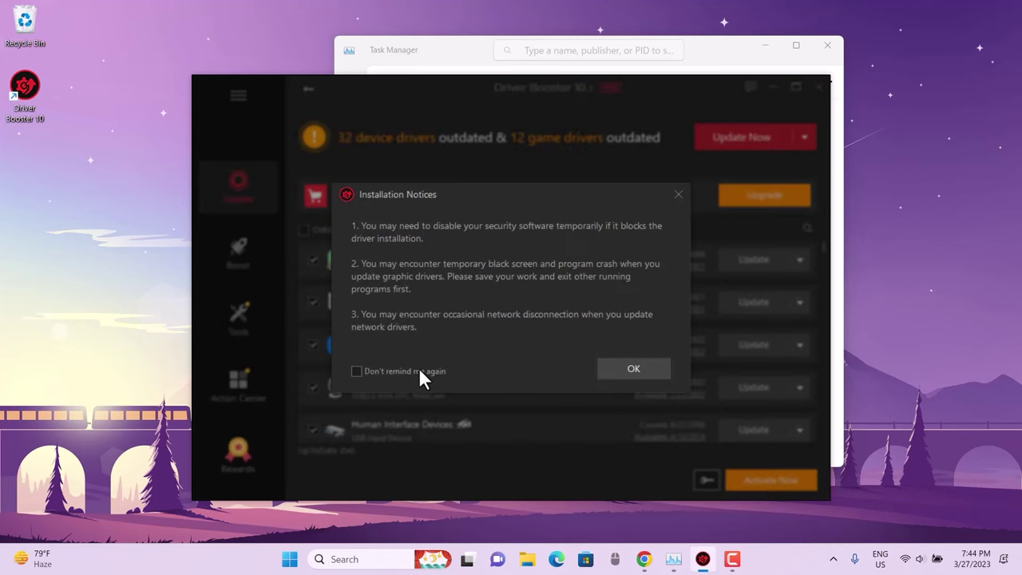
left_click(420, 370)
left_click(615, 372)
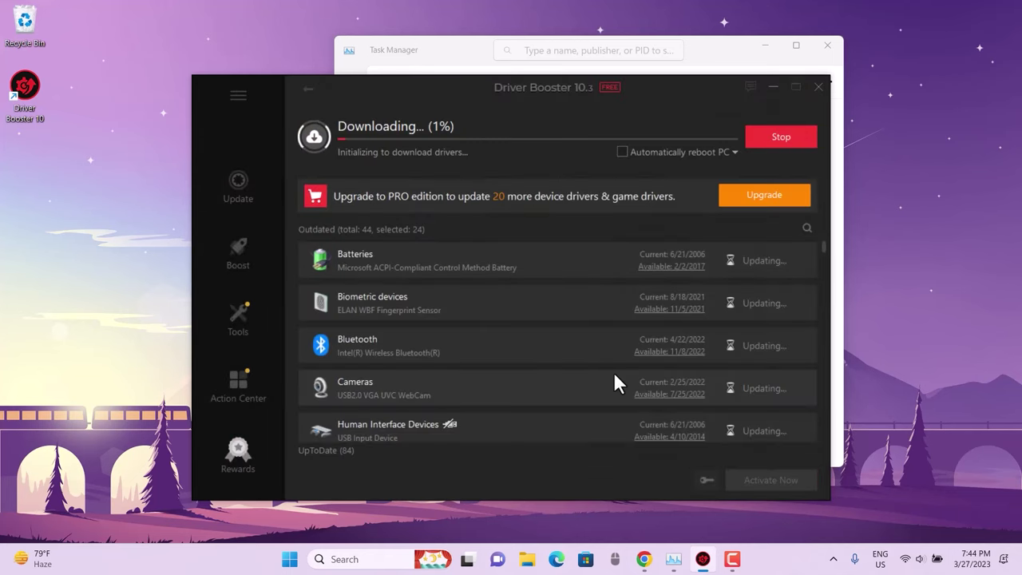
left_click(772, 86)
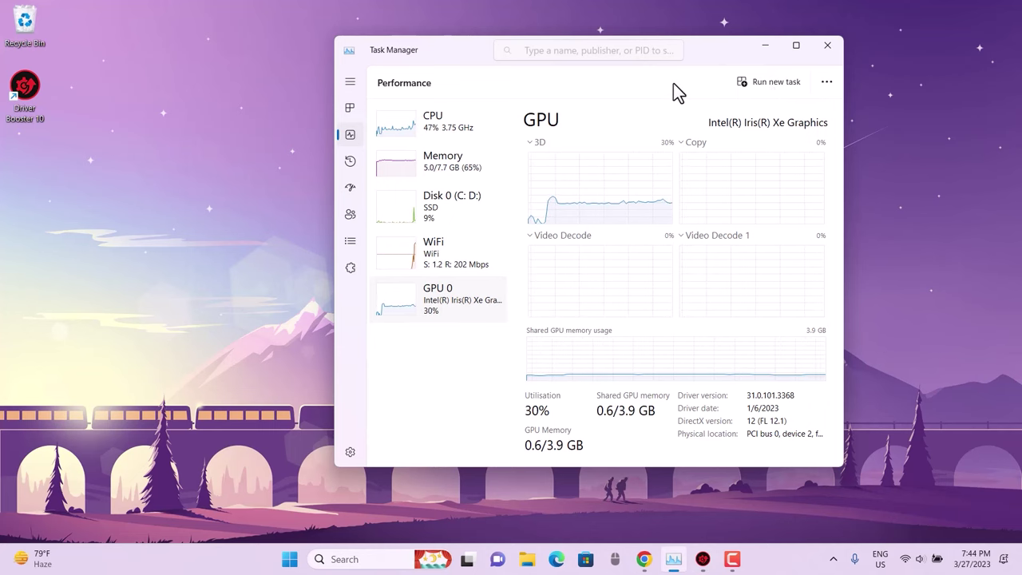
Step: Switch to Chrome's Intel Iris Xe page and scroll down through it
left_click(643, 558)
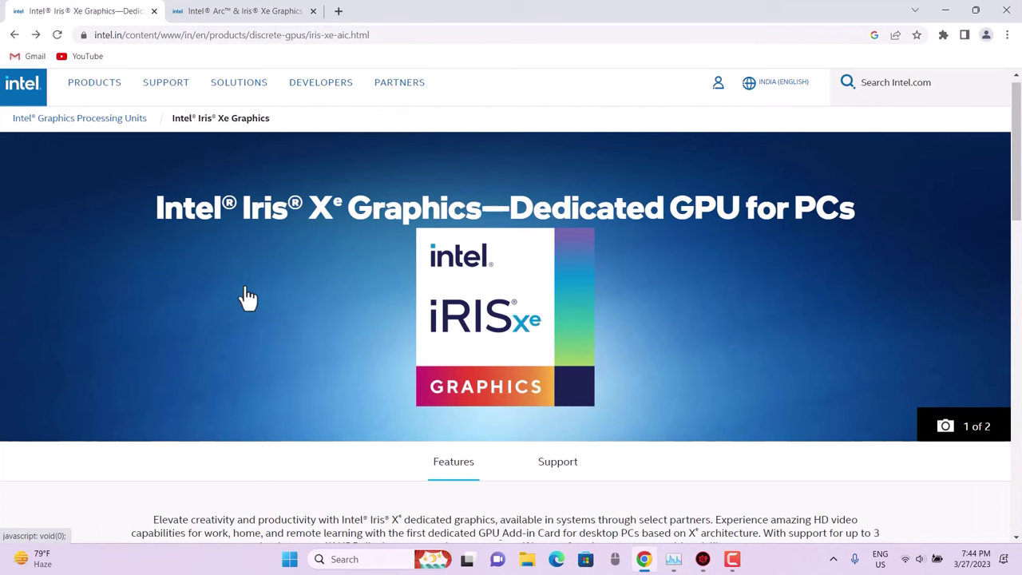
left_click(337, 34)
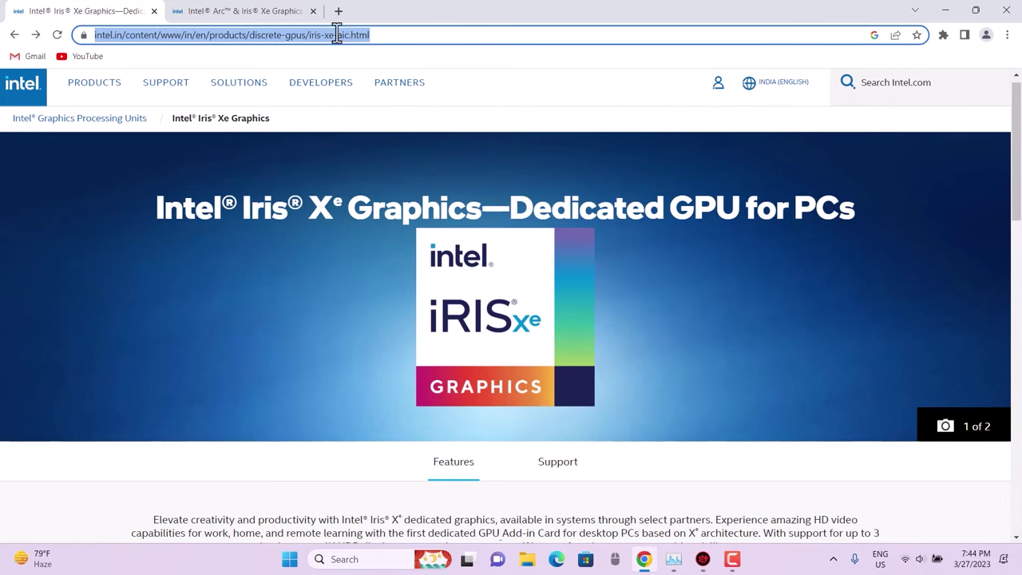
left_click_drag(1017, 155, 1018, 164)
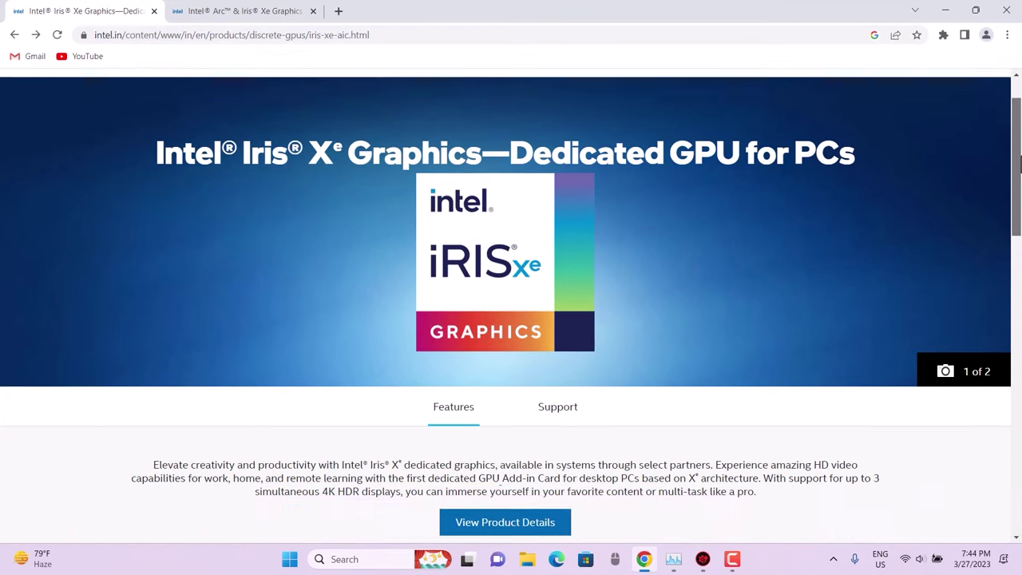
scroll(1019, 160, "down", 10)
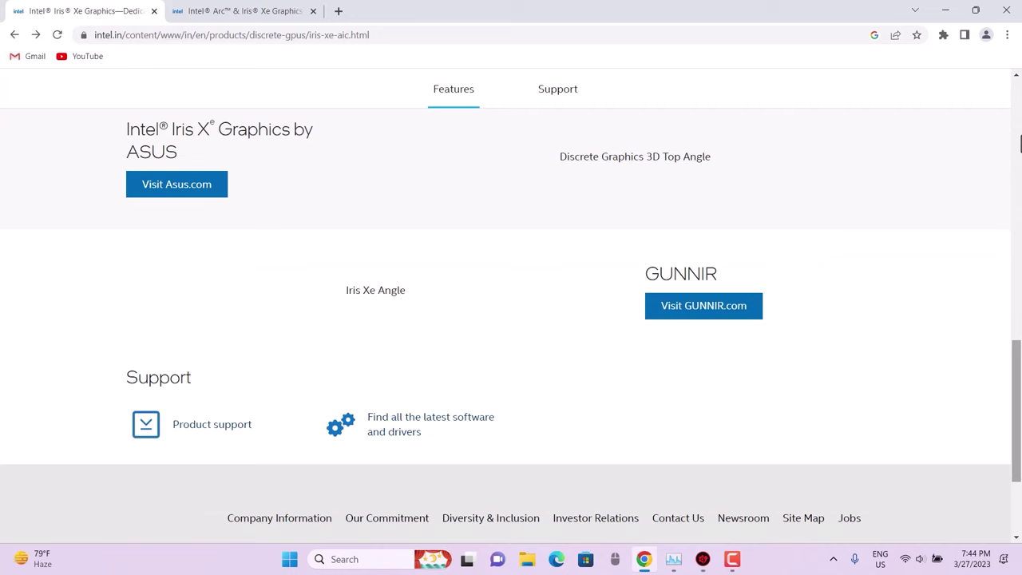
Step: On Intel's download page, check the Version list, keeping 31.0.101.4255 latest, then revisit Driver Booster
left_click(240, 10)
left_click(301, 39)
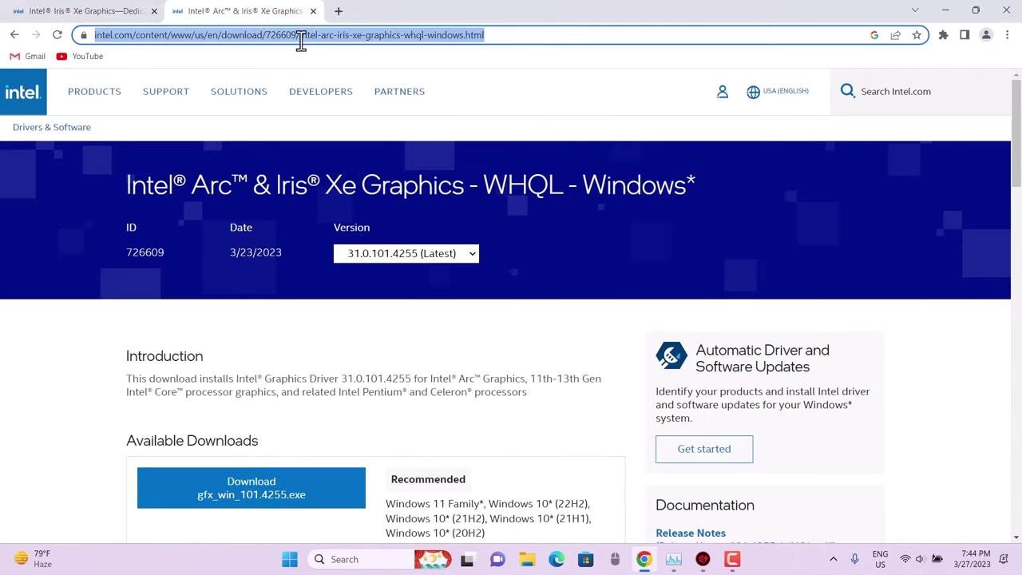
left_click(316, 159)
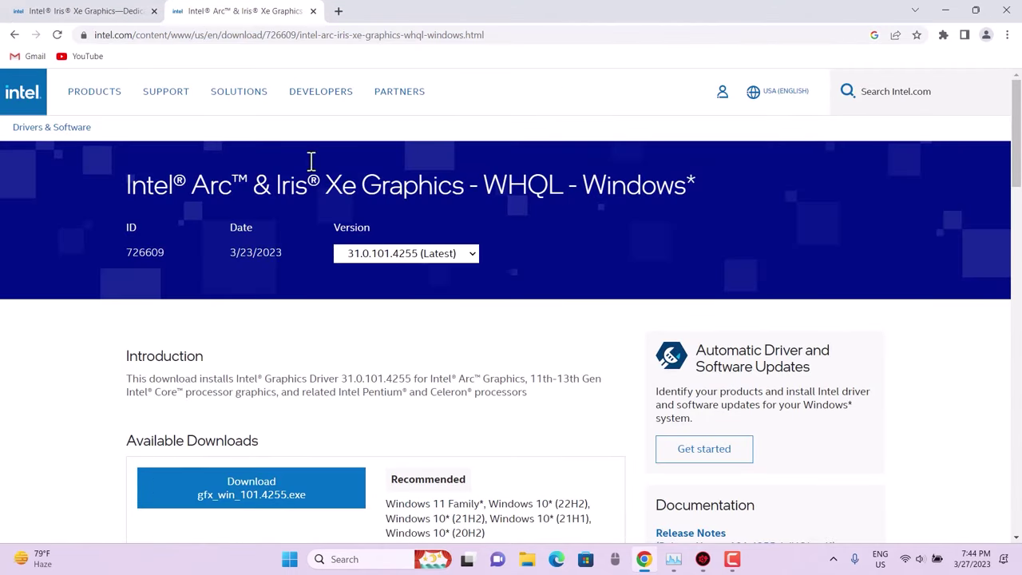
left_click_drag(121, 184, 688, 212)
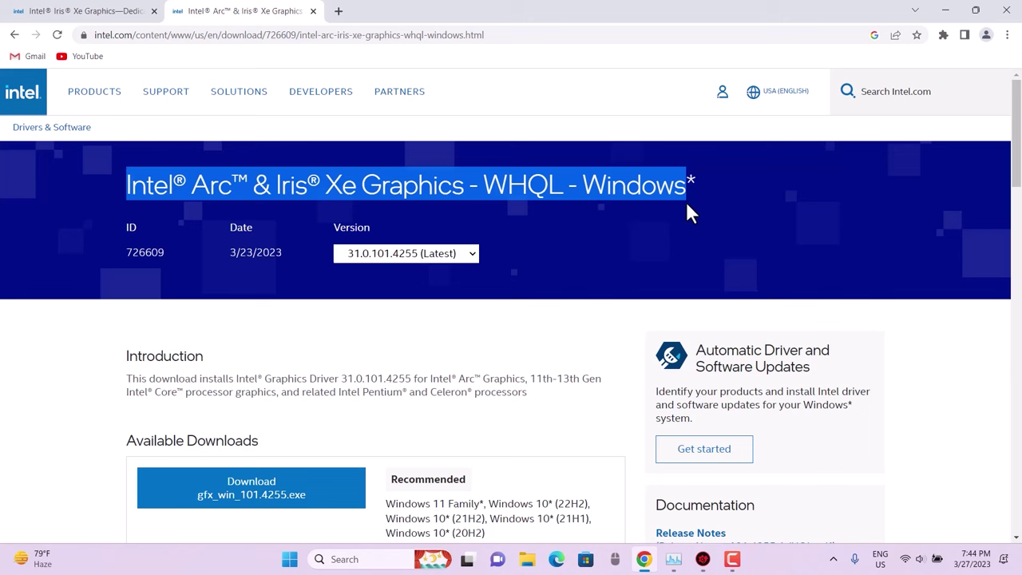
left_click(424, 253)
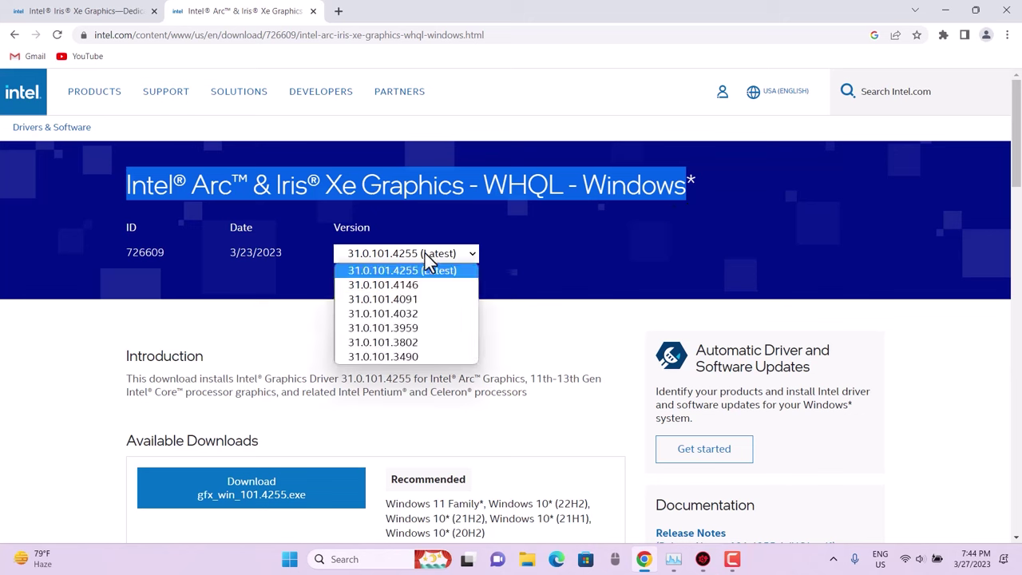
key("Down")
key("Down")
key("Down")
key("Down")
key("Down")
key("Down")
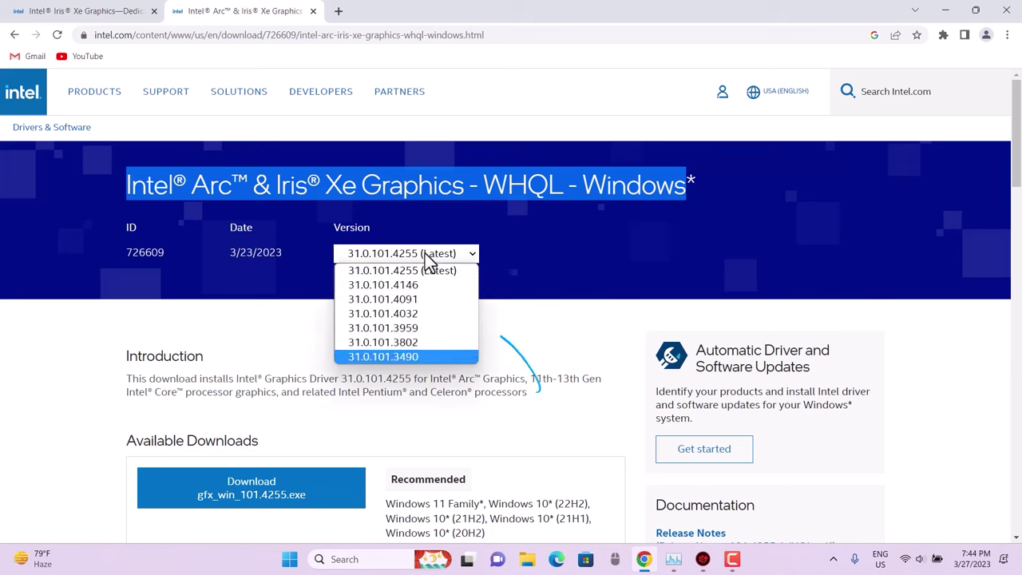
left_click(382, 237)
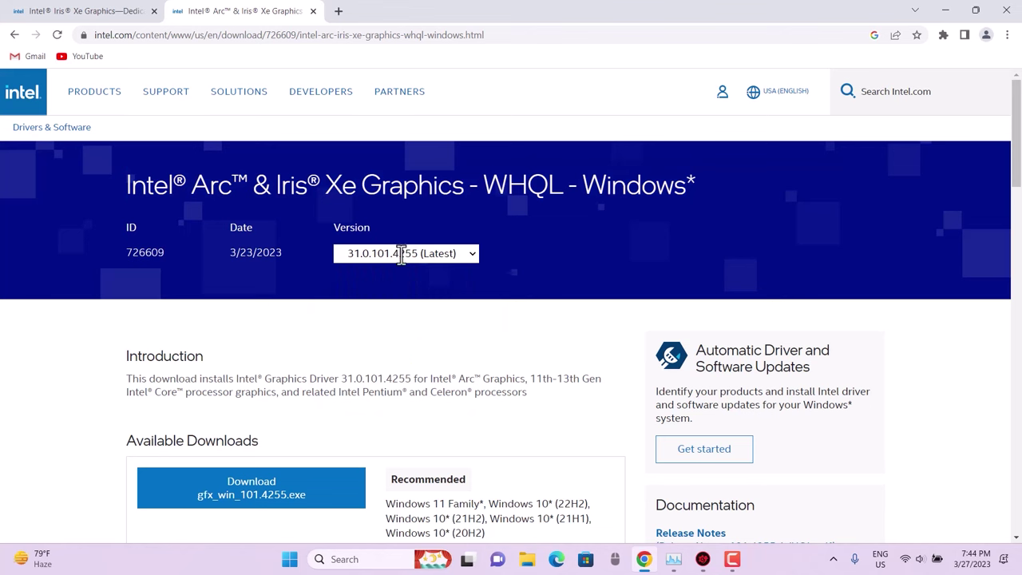
left_click(703, 559)
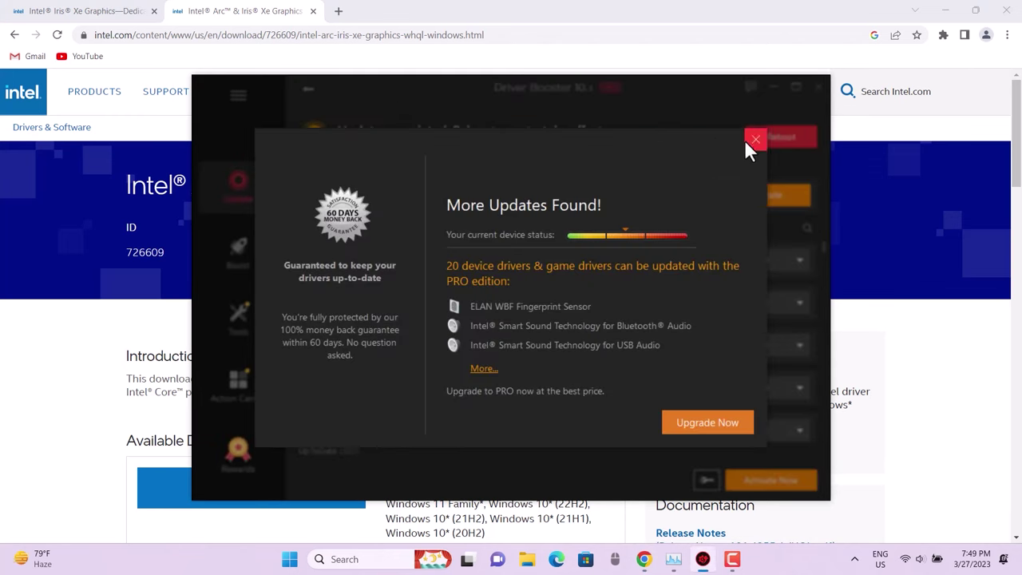
Step: Dismiss More Updates Found, close Driver Booster, and see the GPU driver still at 31.0.101.3368
left_click(811, 141)
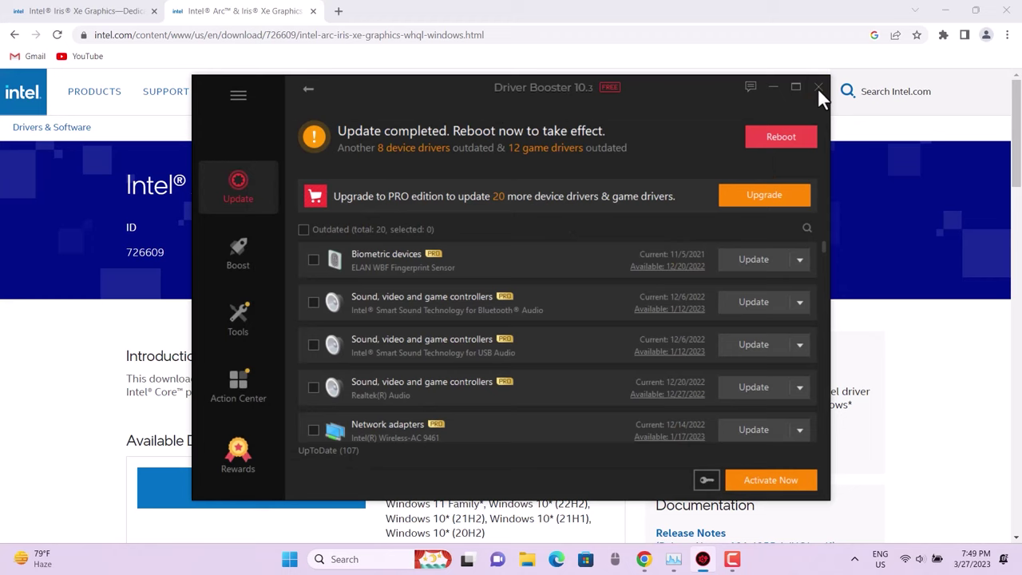
left_click(817, 89)
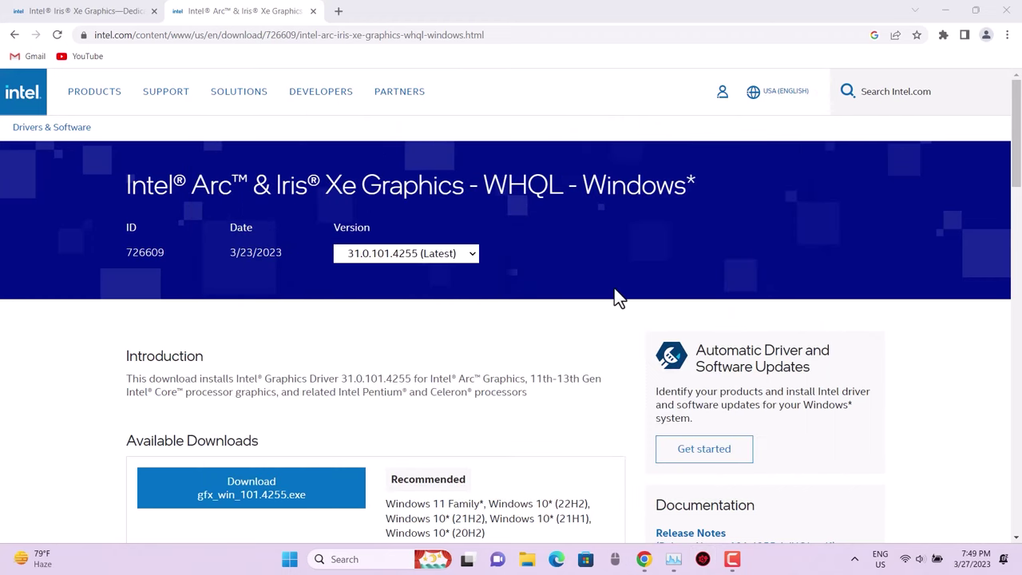
left_click(673, 559)
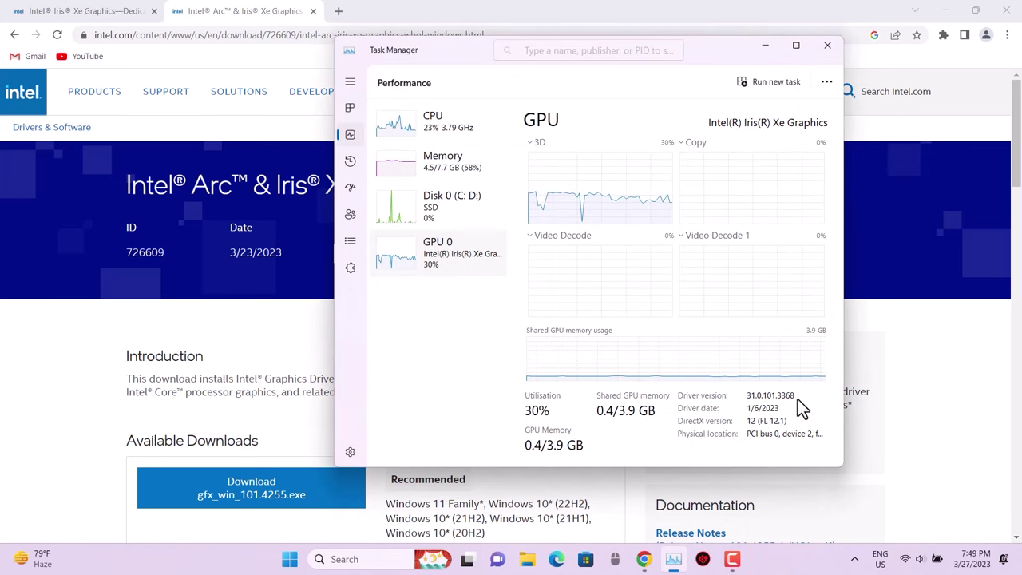
Step: Download gfx_win_101.4255.exe for version 31.0.101.4255 (Latest), then open Intel's Driver & Support Assistant page
left_click(268, 302)
left_click(392, 250)
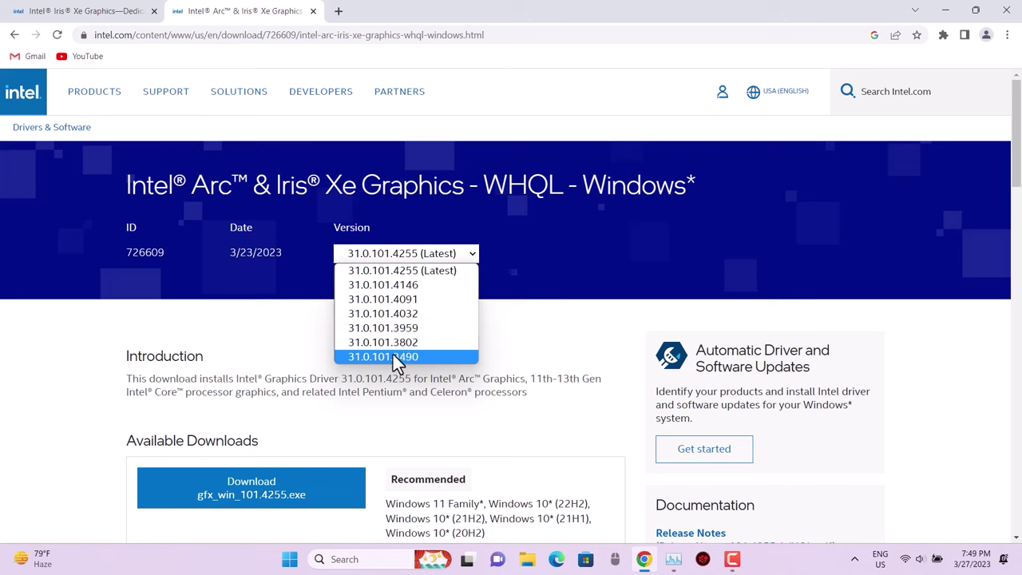
left_click(432, 271)
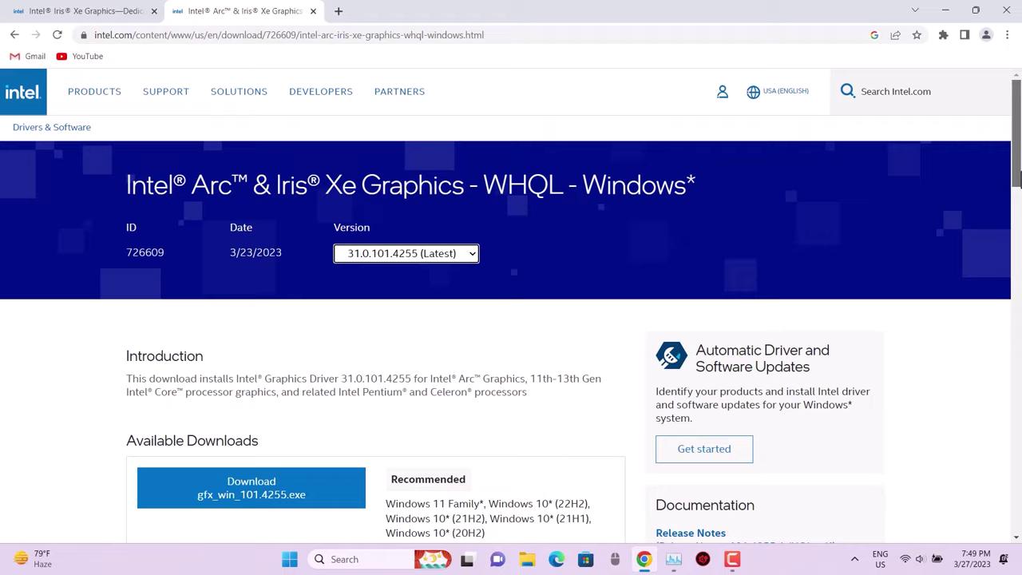
left_click_drag(1017, 177, 1018, 206)
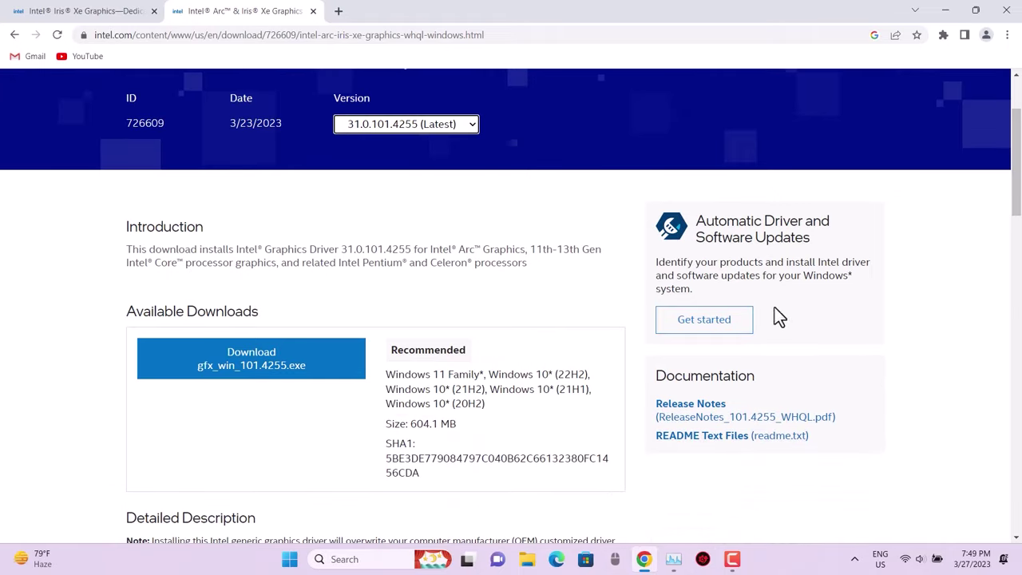
left_click(318, 367)
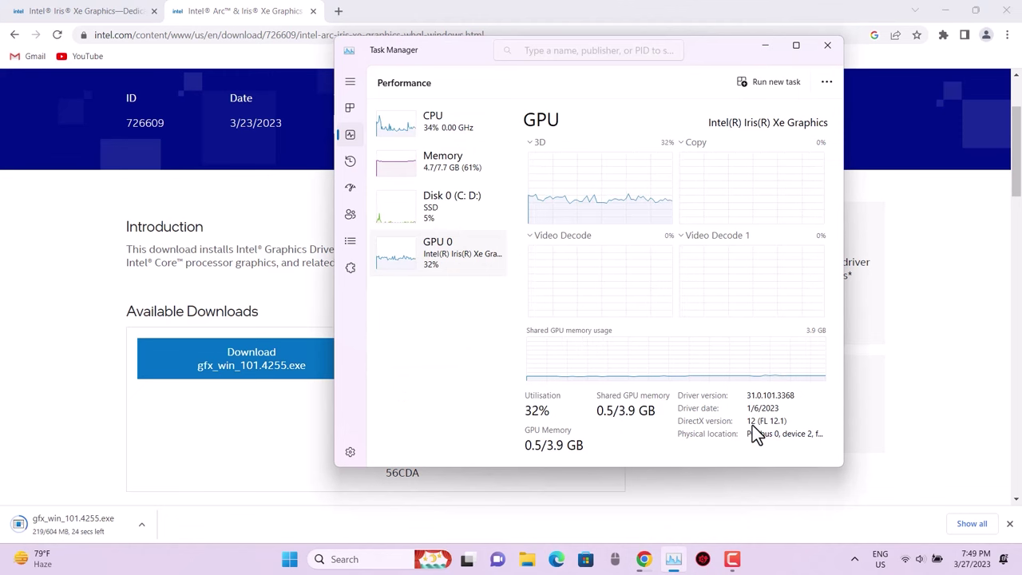
left_click(918, 349)
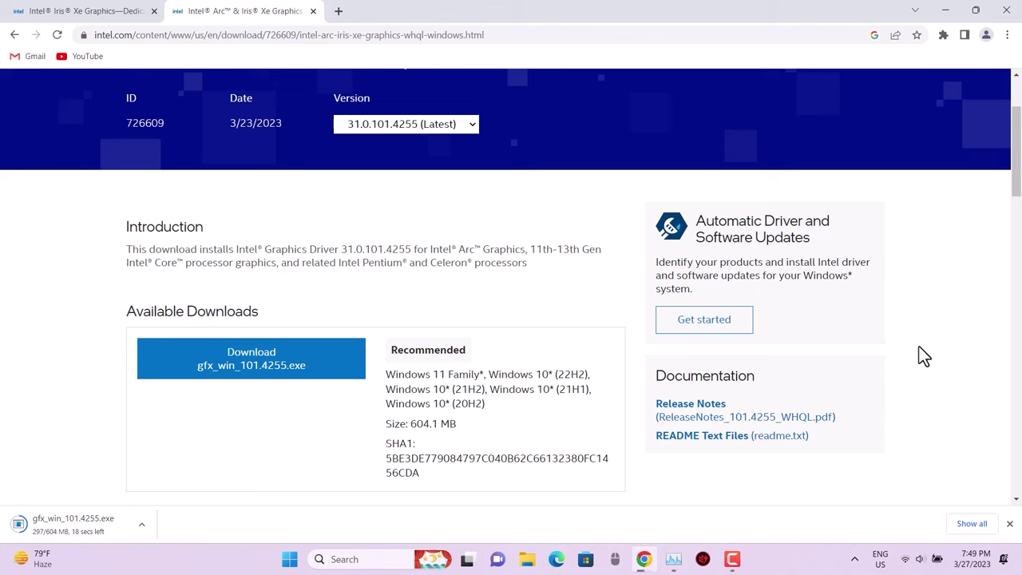
left_click(736, 329)
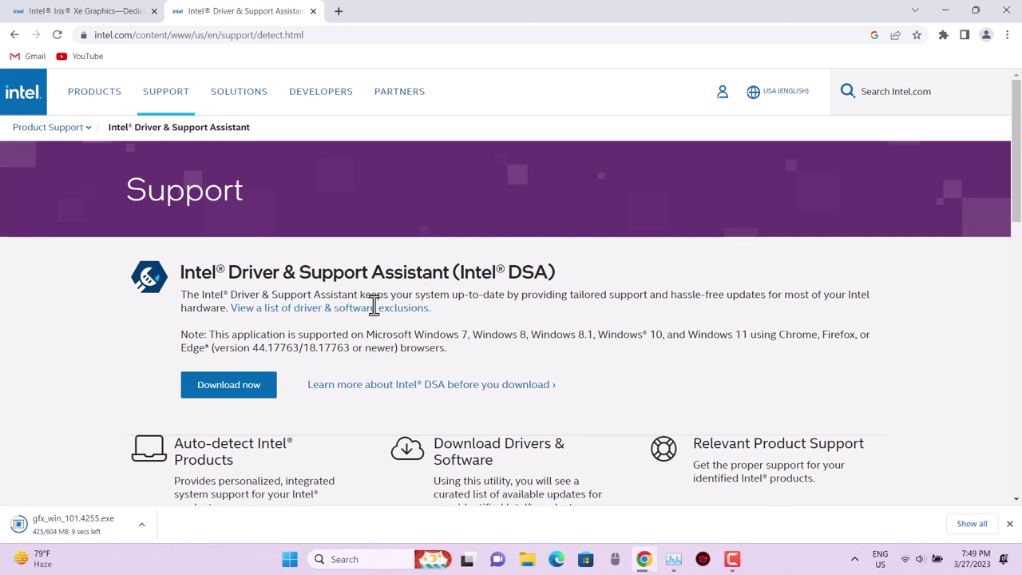
Step: Download the Intel Driver & Support Assistant installer and launch it from the download bar
left_click(252, 391)
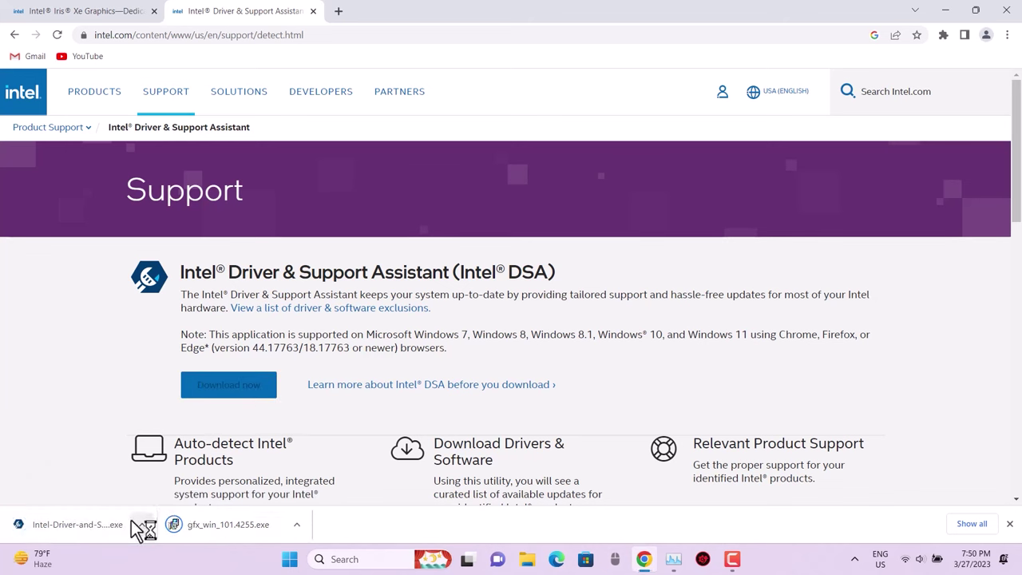
left_click(63, 531)
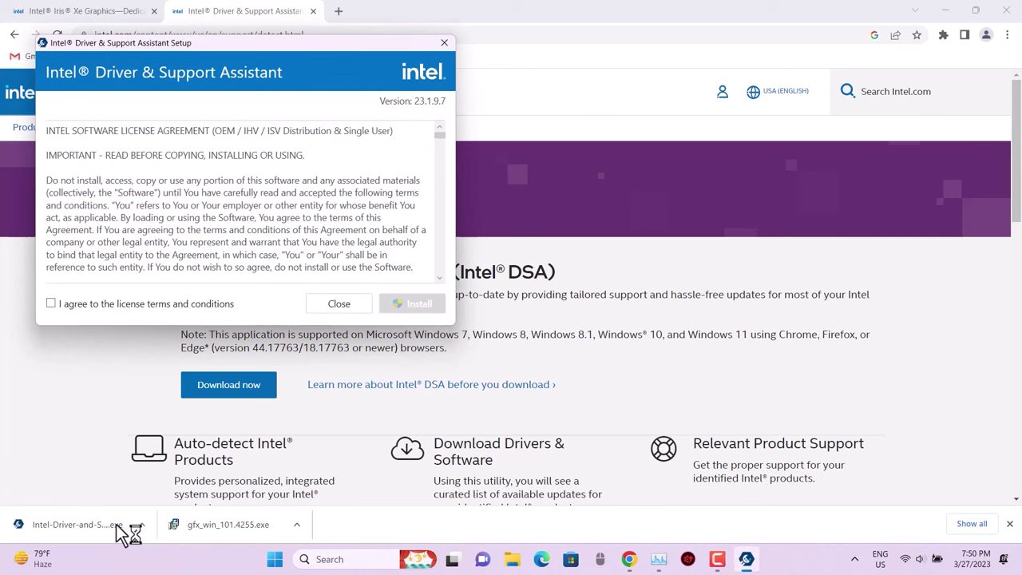
Step: Accept the licence terms, install Intel Driver & Support Assistant, and restart the computer
left_click(51, 303)
left_click(412, 303)
left_click(411, 303)
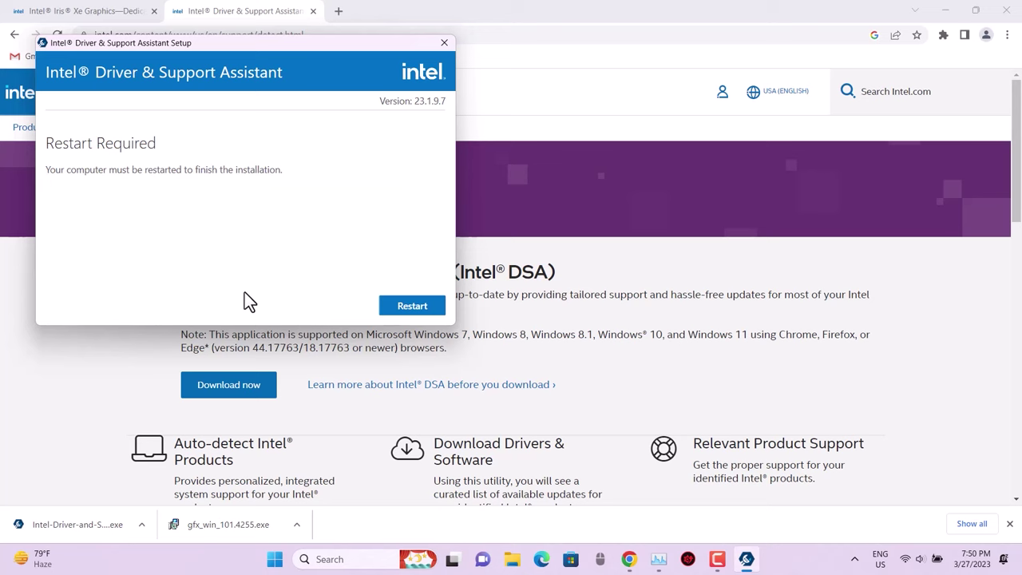
left_click(413, 305)
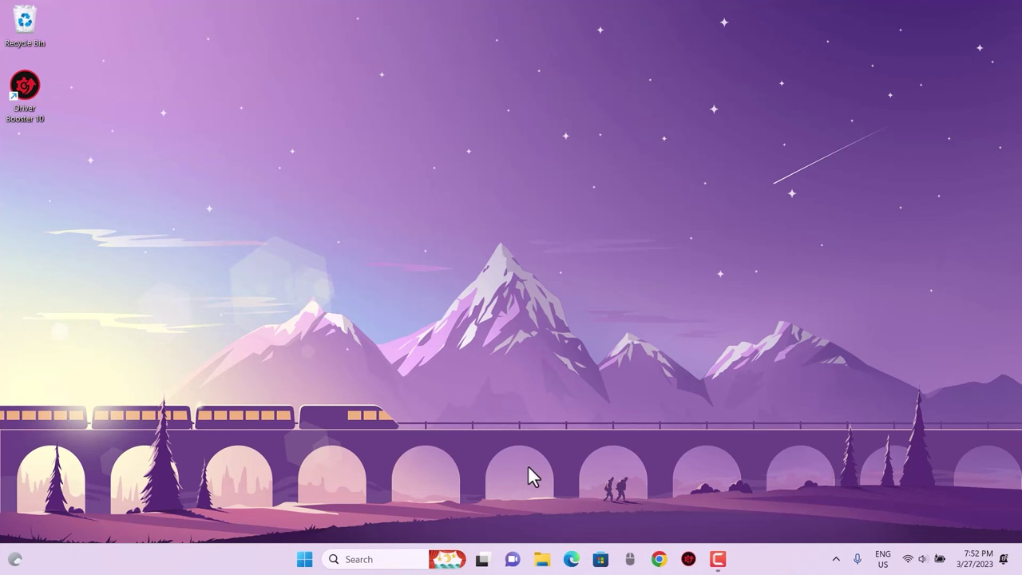
Step: Show the Downloads folder in File Explorer with gfx_win_101.4255 selected, window recentred, Start menu open
left_click(537, 565)
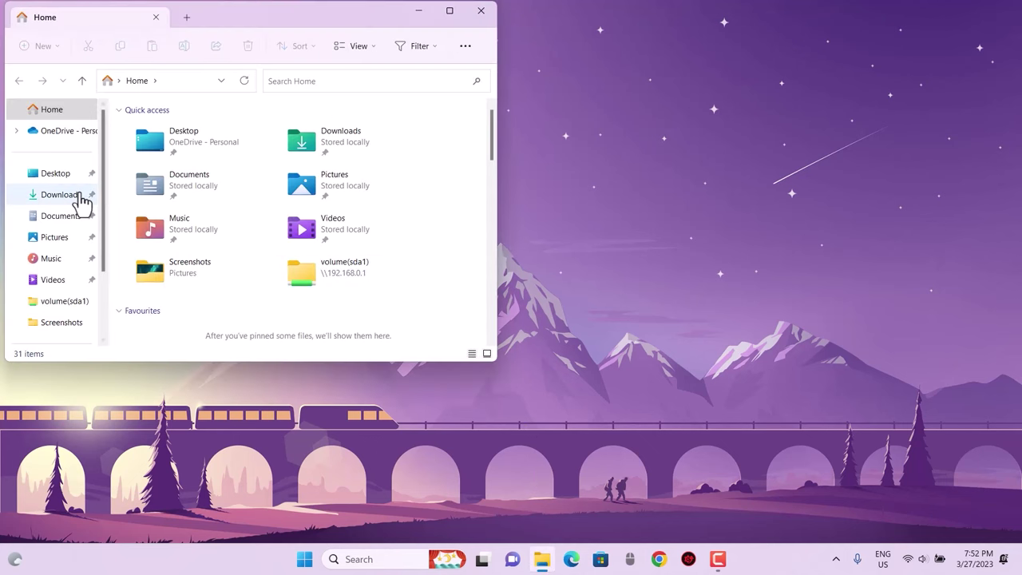
left_click(82, 200)
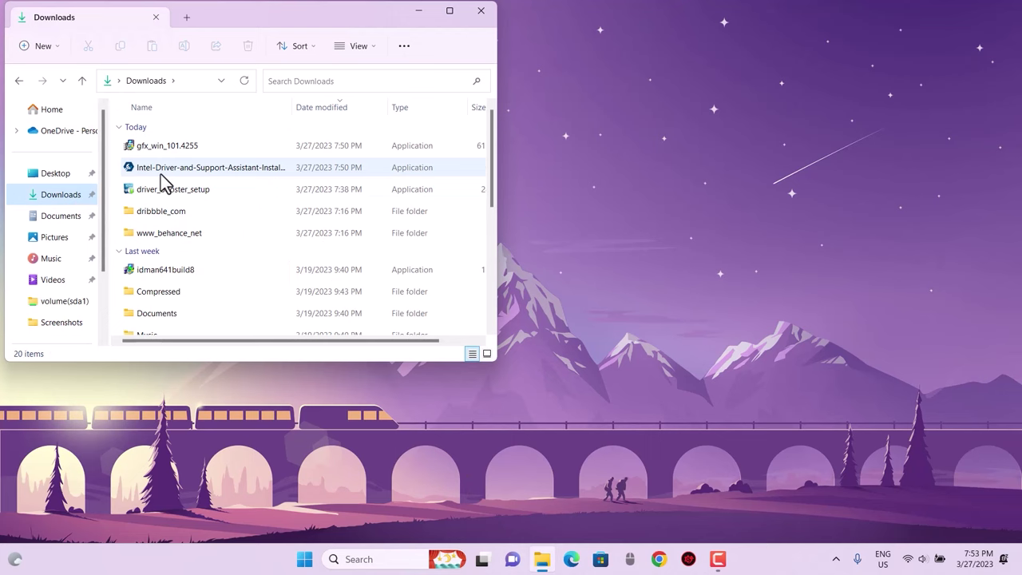
left_click(175, 169)
left_click(173, 146)
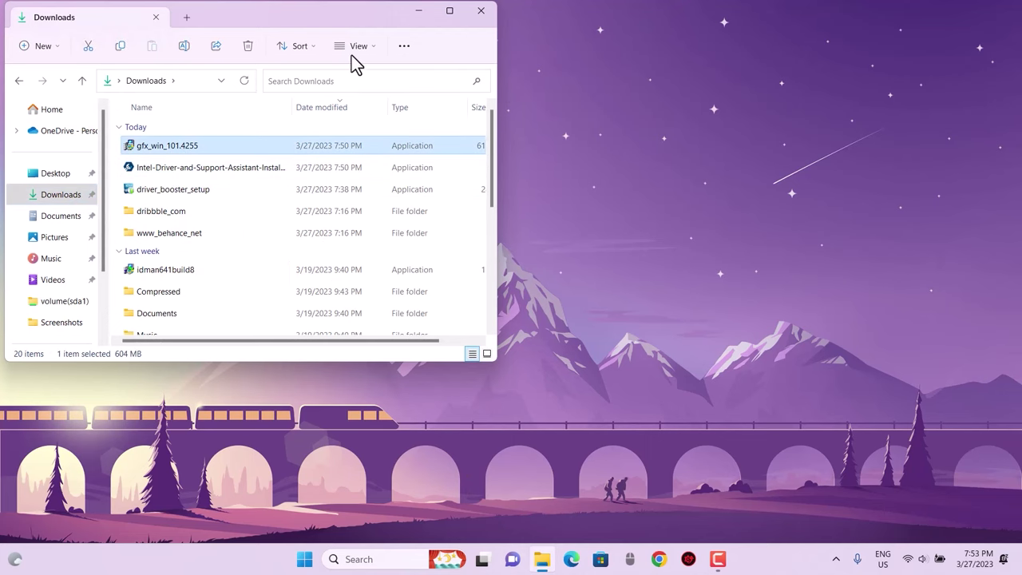
left_click_drag(351, 56, 733, 111)
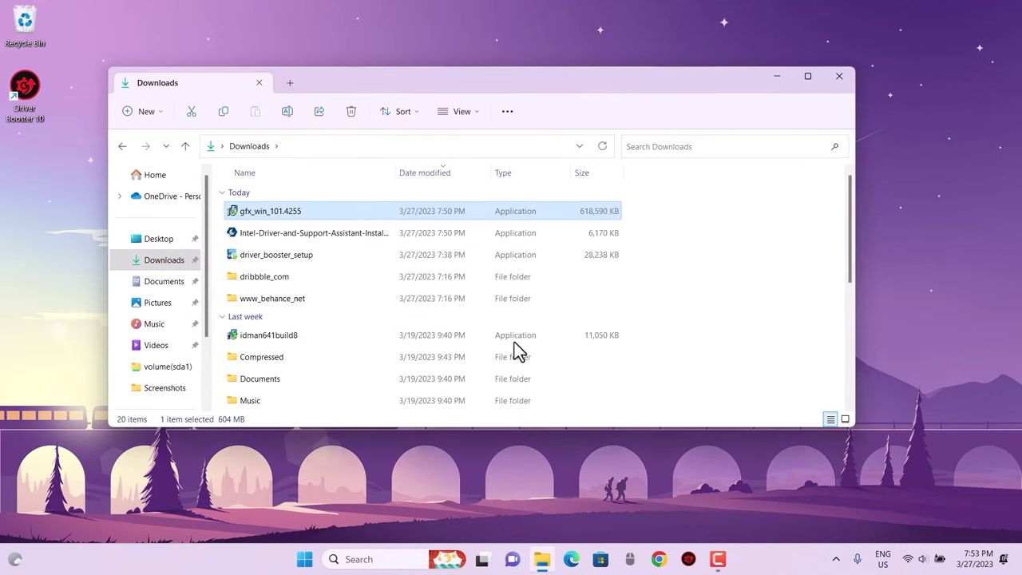
left_click(304, 560)
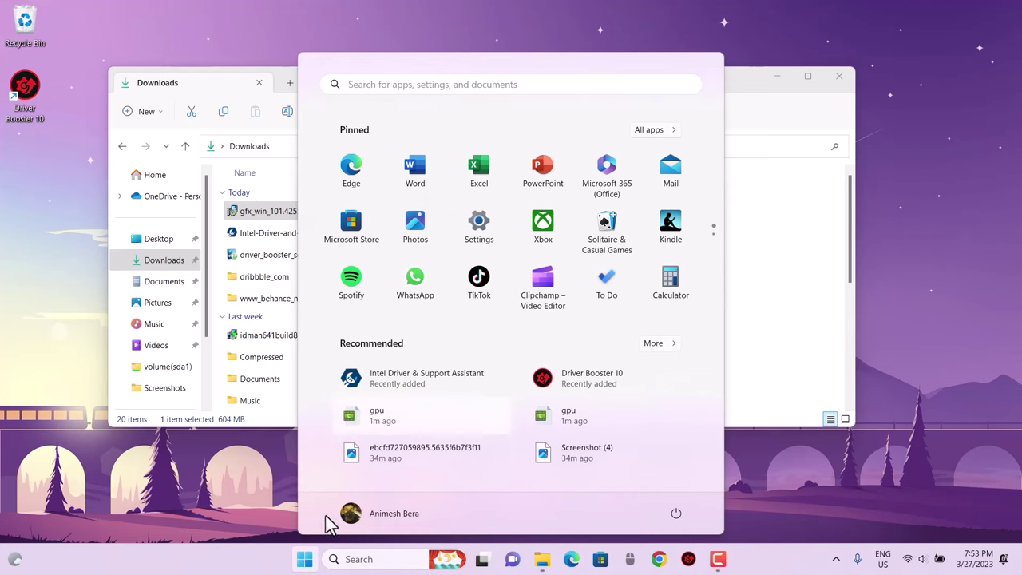
Step: Launch Intel Driver & Support Assistant and download all available driver updates
left_click(387, 375)
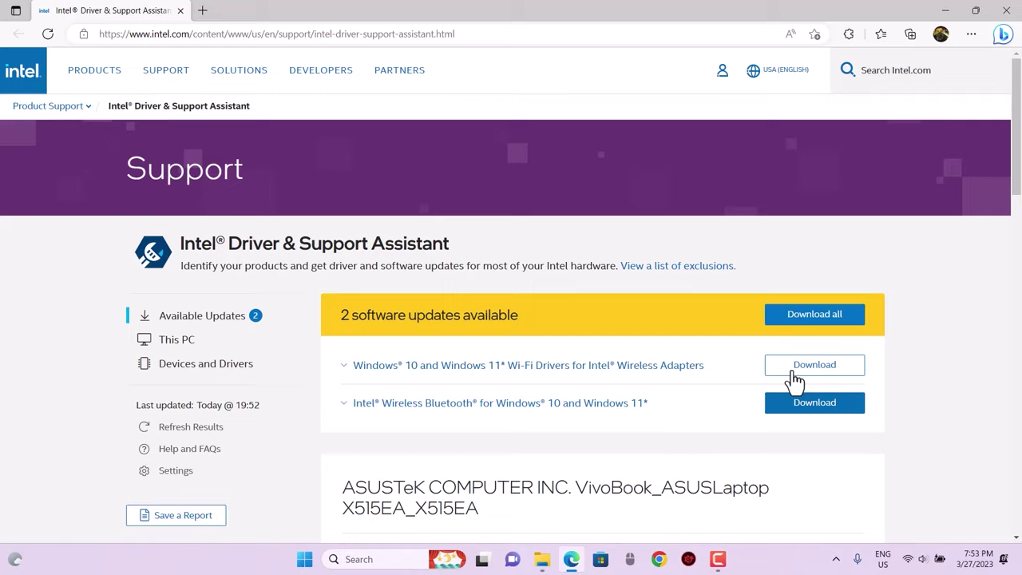
scroll(798, 415, "down", 2)
scroll(830, 239, "up", 1)
left_click(836, 214)
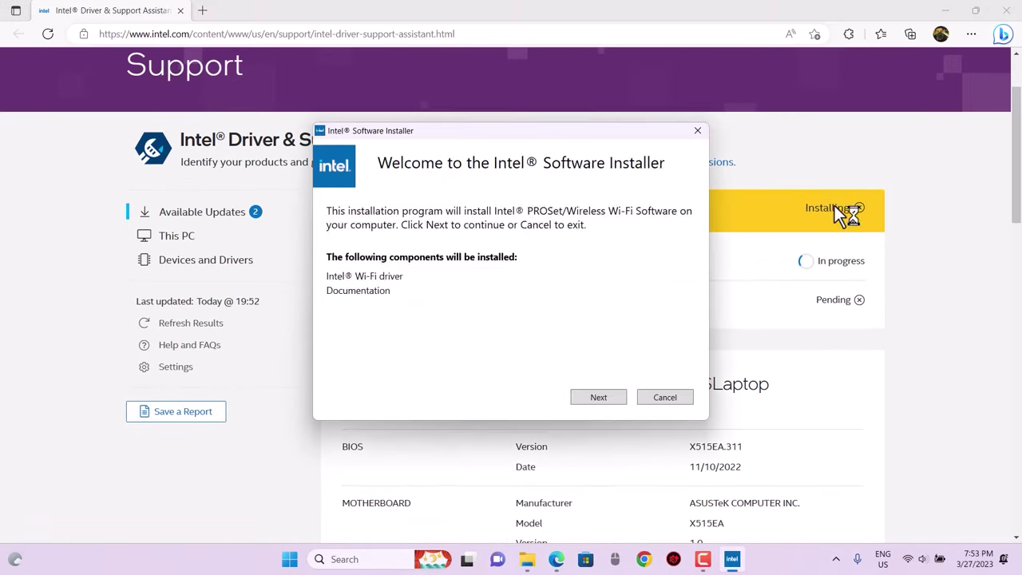
Step: Install the Wi-Fi driver update, accepting its licence and confirming the version upgrade
left_click(595, 397)
left_click(414, 379)
left_click(596, 397)
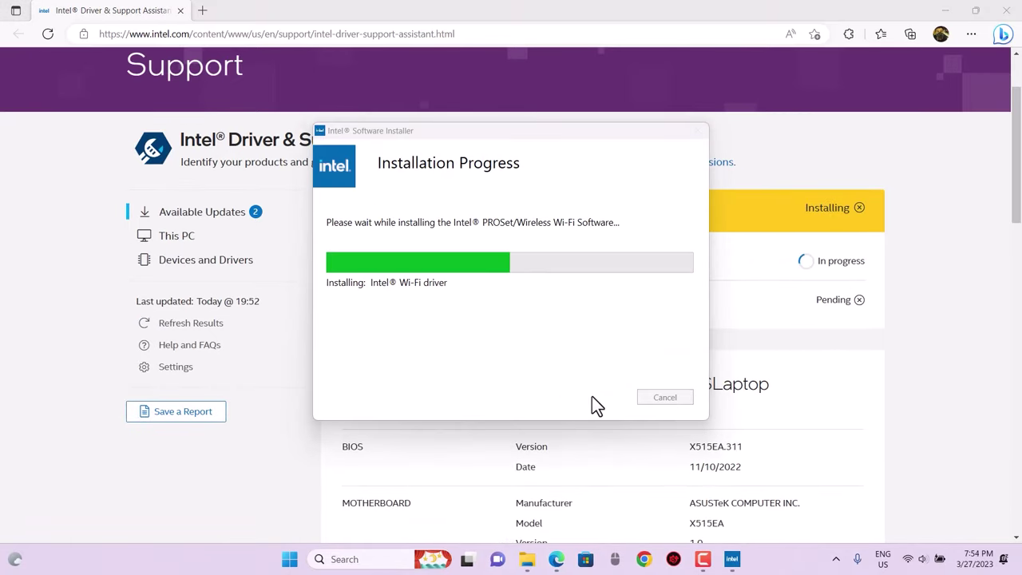
left_click(665, 397)
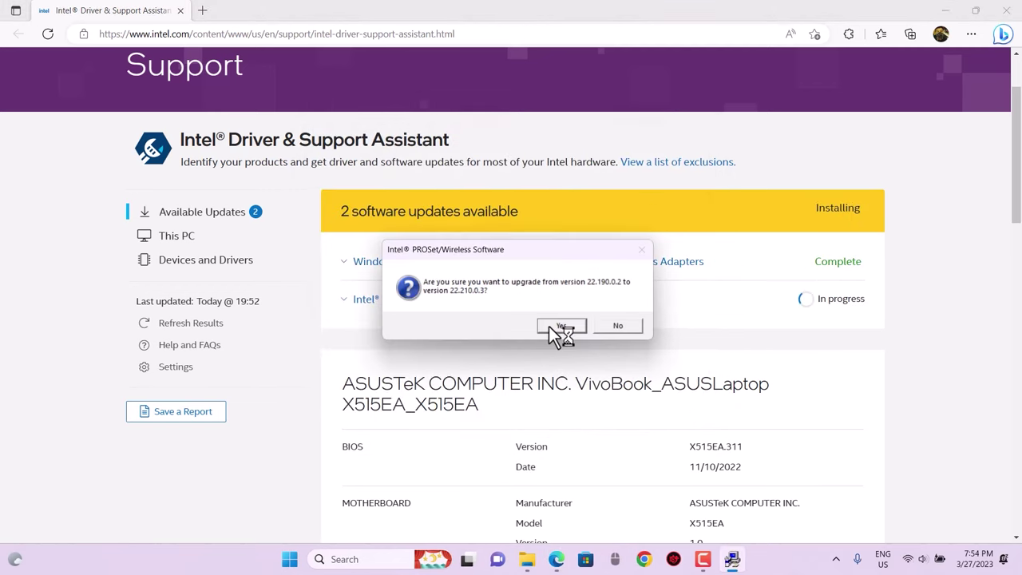
left_click(561, 325)
Step: Install the Bluetooth driver update, accepting its licence terms and default setup type
left_click(372, 349)
left_click(573, 379)
left_click(440, 322)
left_click(572, 380)
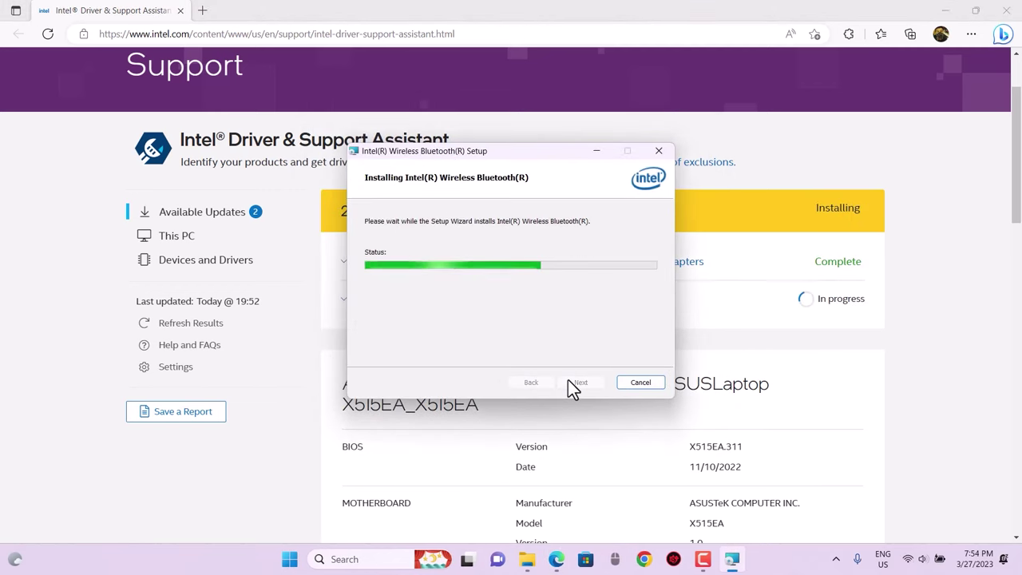
left_click(568, 380)
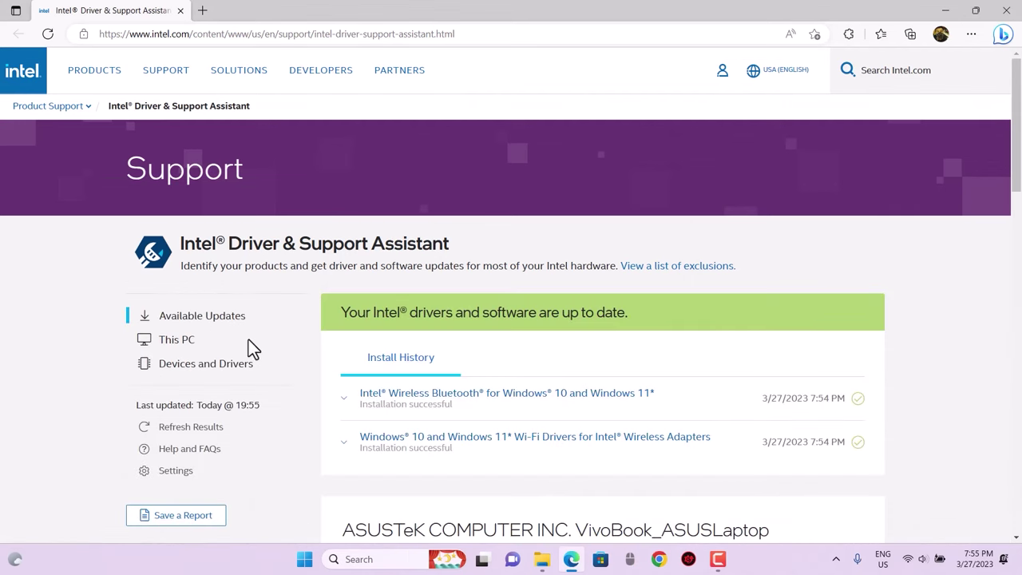
Step: Check the Iris Xe Graphics driver version 31.0.101.3368 in the PC's device details, then bring up Downloads
left_click(180, 340)
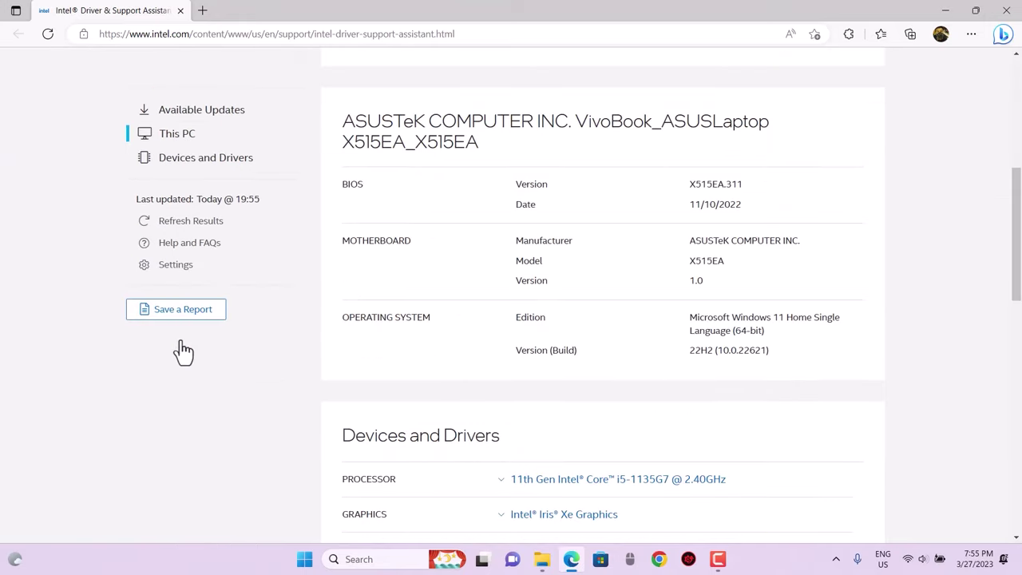
left_click_drag(1019, 278, 1019, 341)
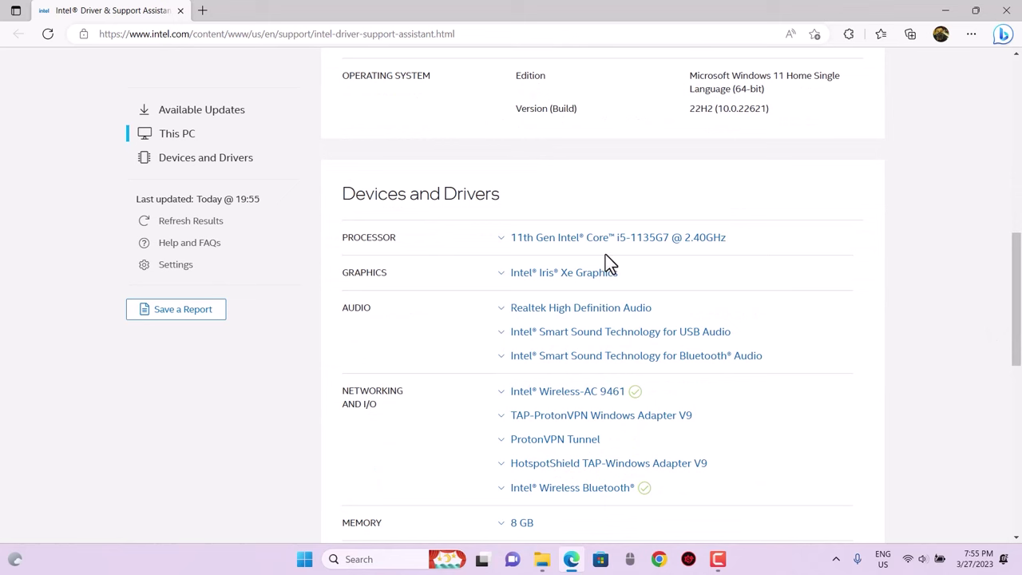
left_click(604, 275)
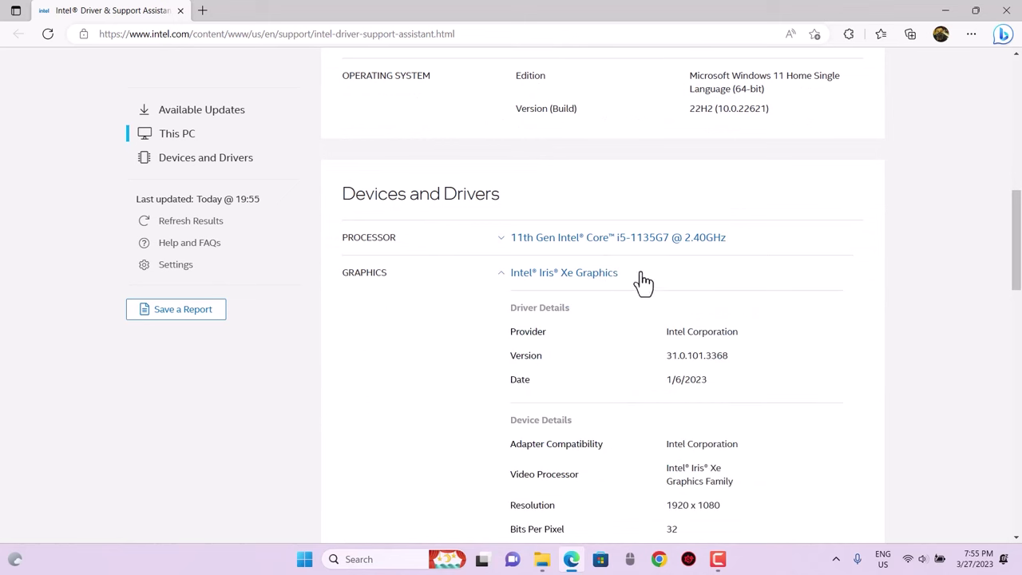
left_click_drag(1020, 254, 1020, 341)
left_click_drag(1001, 297, 1020, 254)
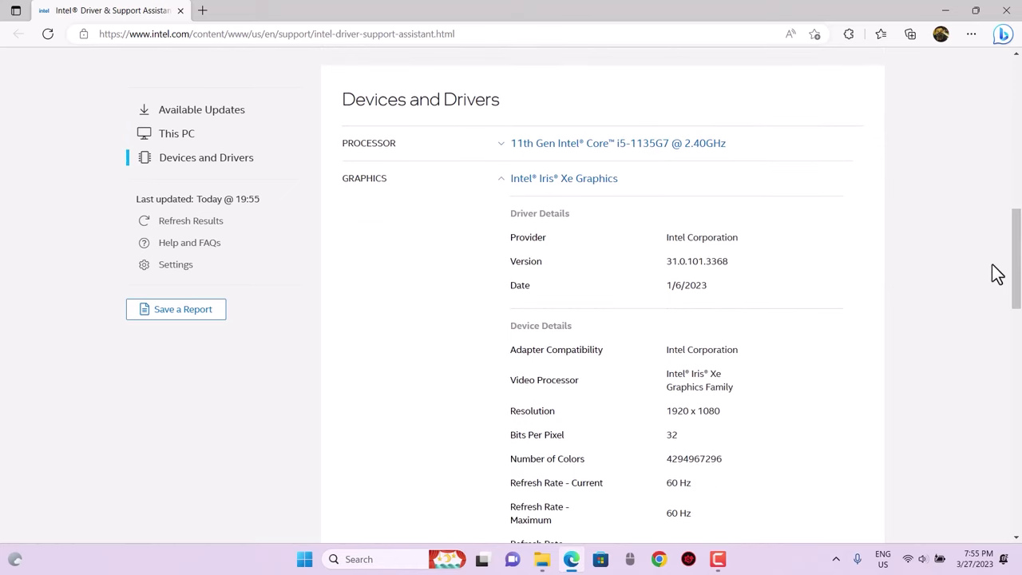
left_click(541, 558)
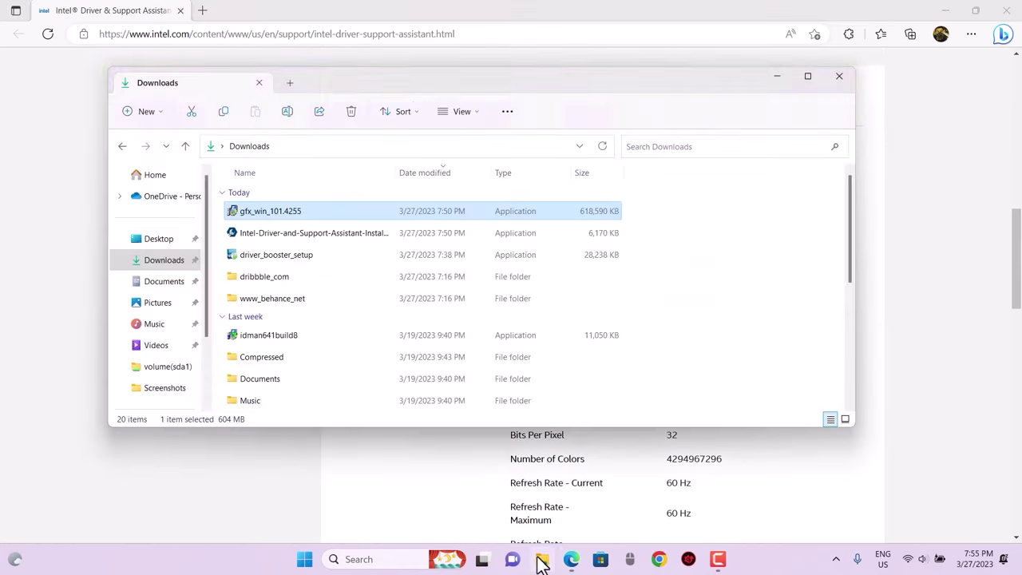
Step: Launch gfx_win_101.4255 to extract the driver package, close Downloads, and return to the Iris Xe details
double_click(396, 212)
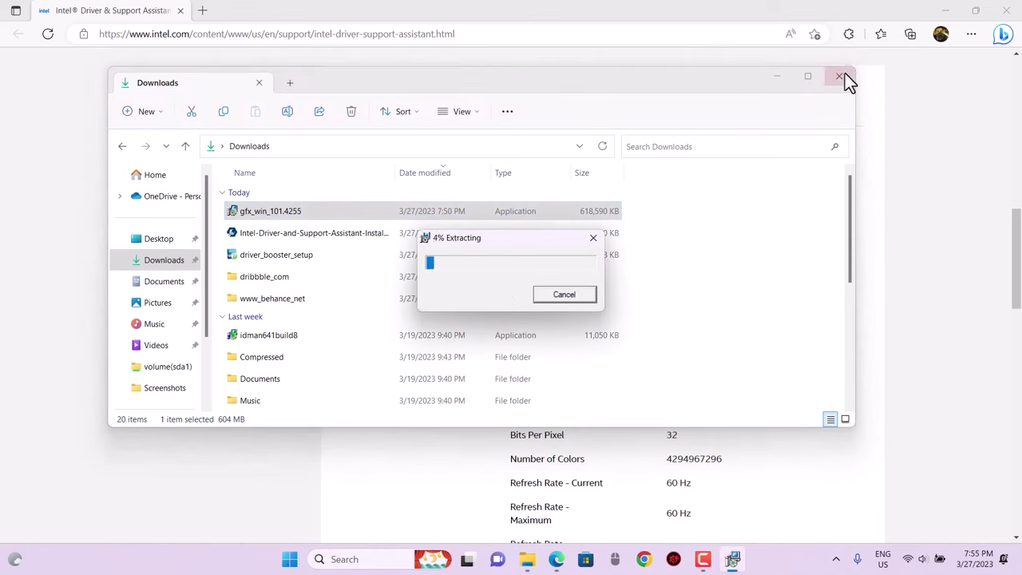
left_click(843, 75)
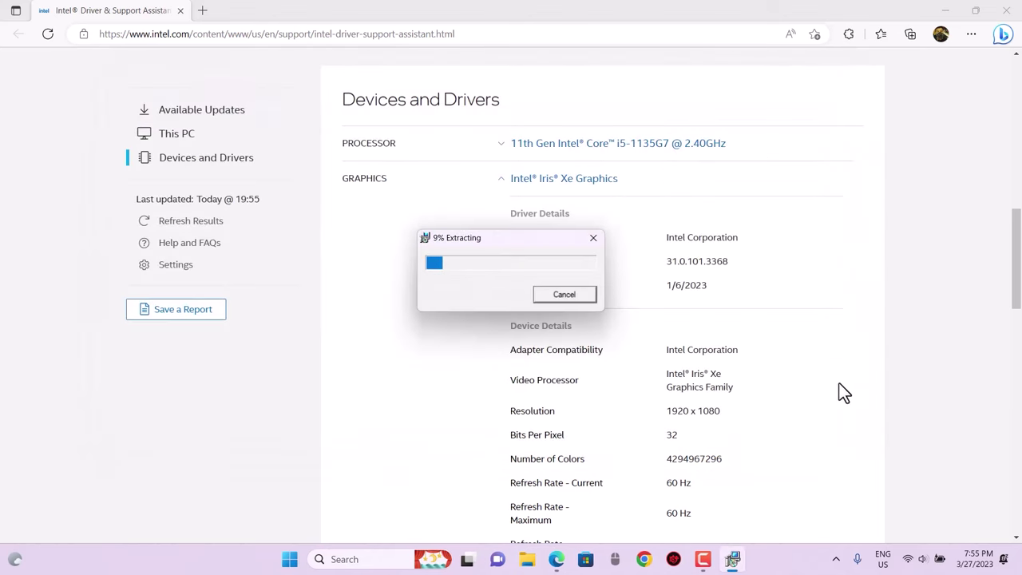
left_click(843, 393)
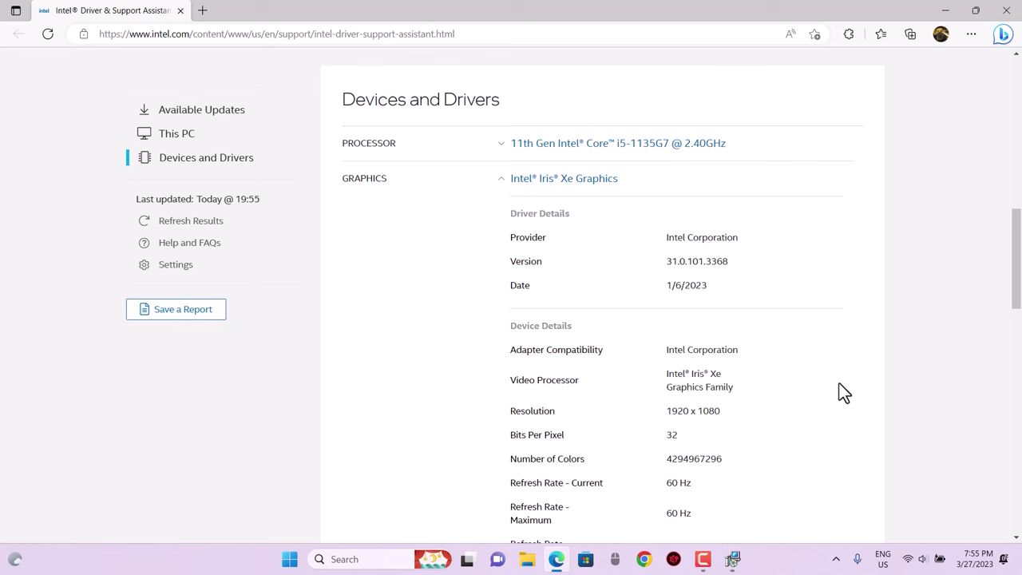
Step: Show Task Manager's GPU performance page, widened to reveal driver 31.0.101.3368 dated 1/6/2023
key("ctrl+shift+Escape")
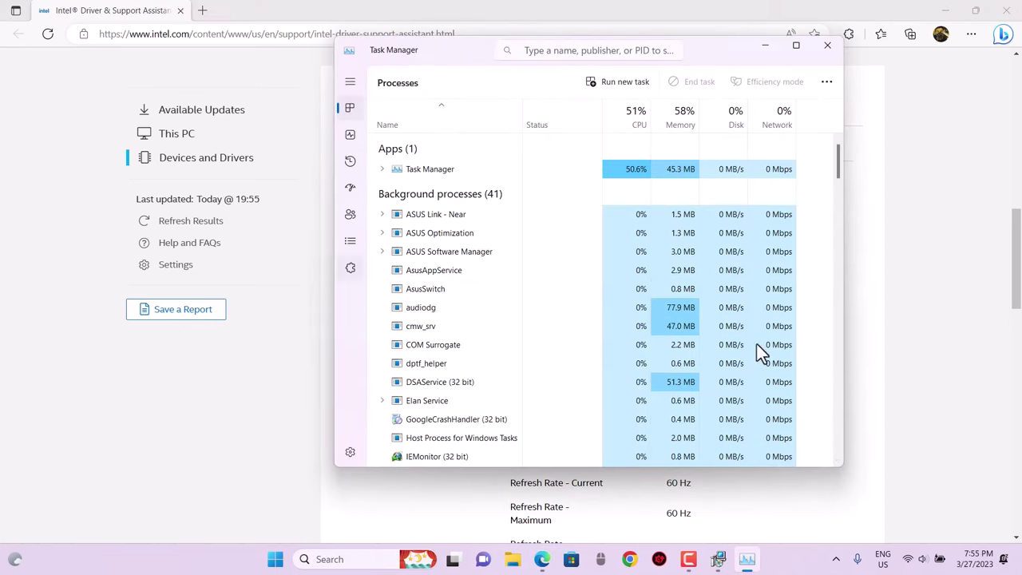
left_click(351, 162)
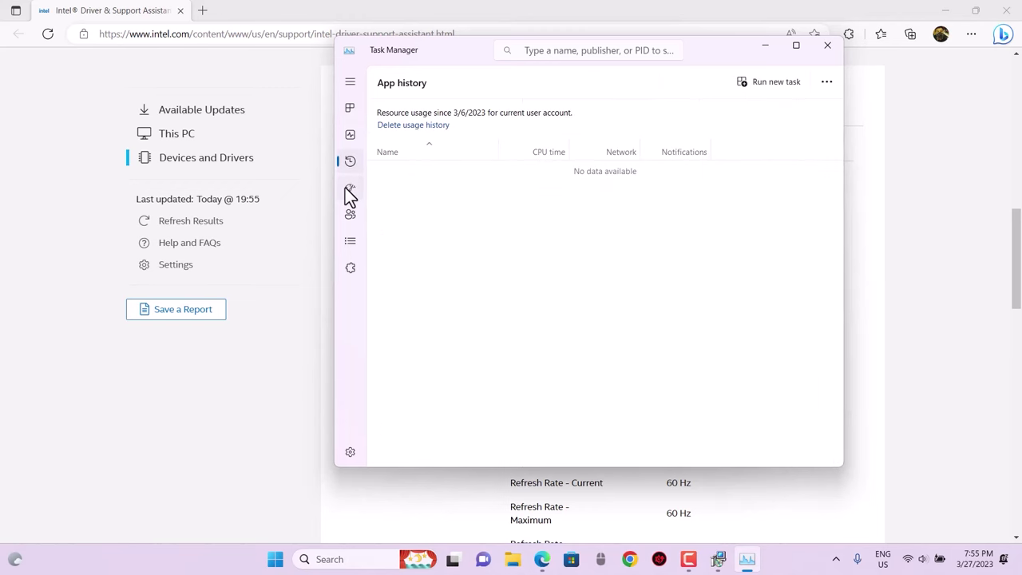
left_click(349, 187)
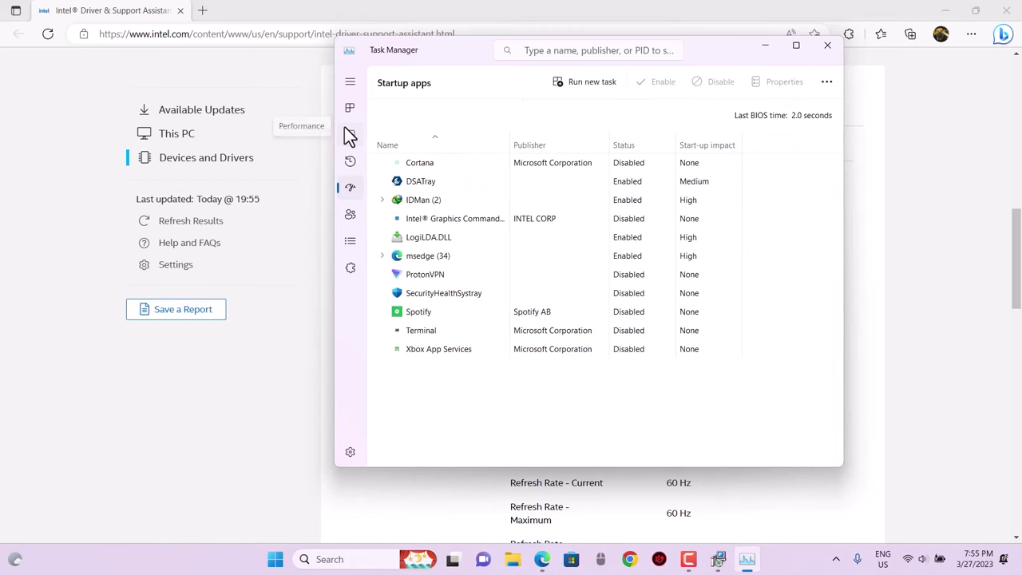
left_click(349, 136)
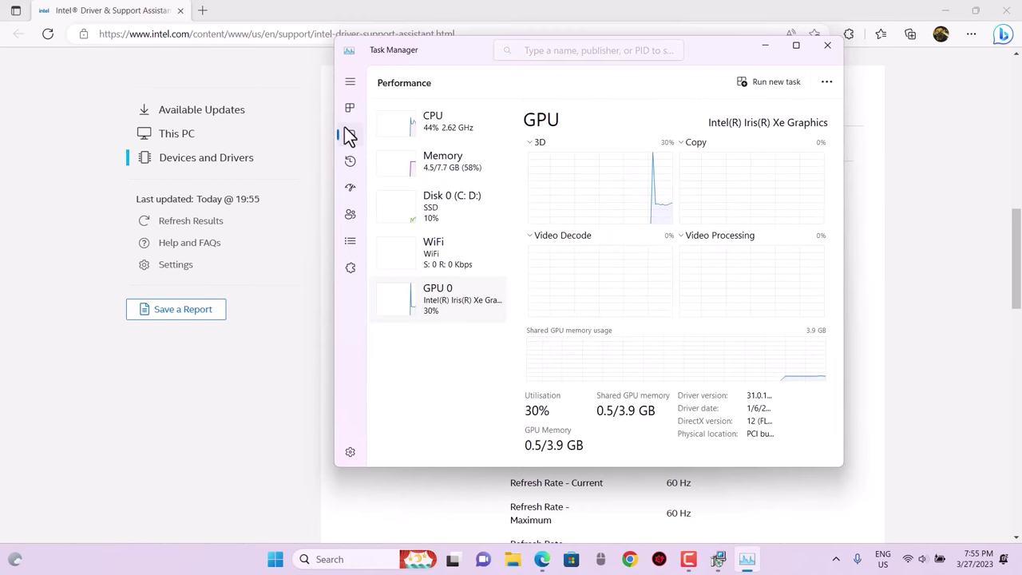
left_click_drag(842, 460, 880, 458)
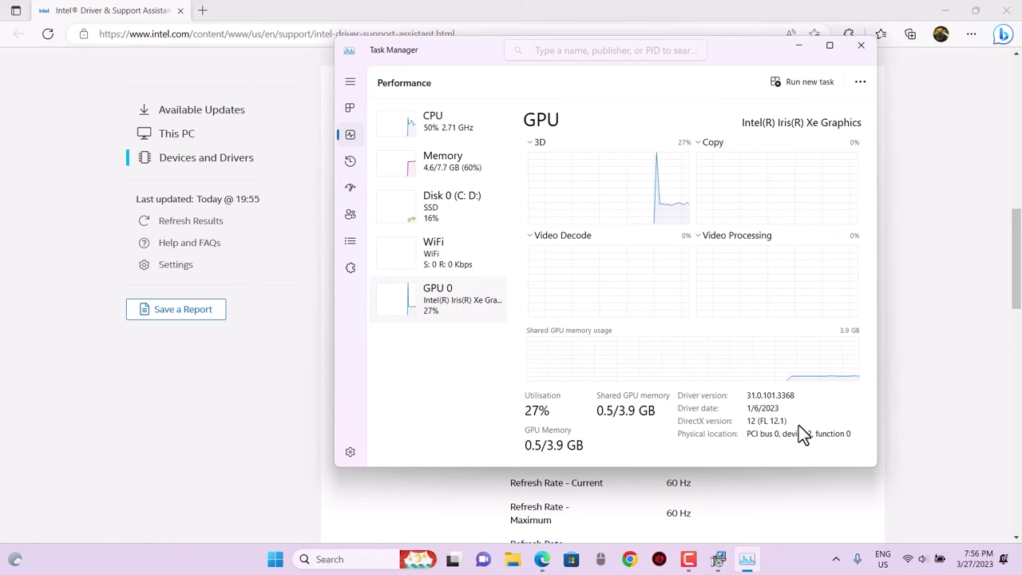
Step: Let the installer finish, then recheck Task Manager for driver 31.0.101.4255 dated 3/16/2023
left_click(899, 396)
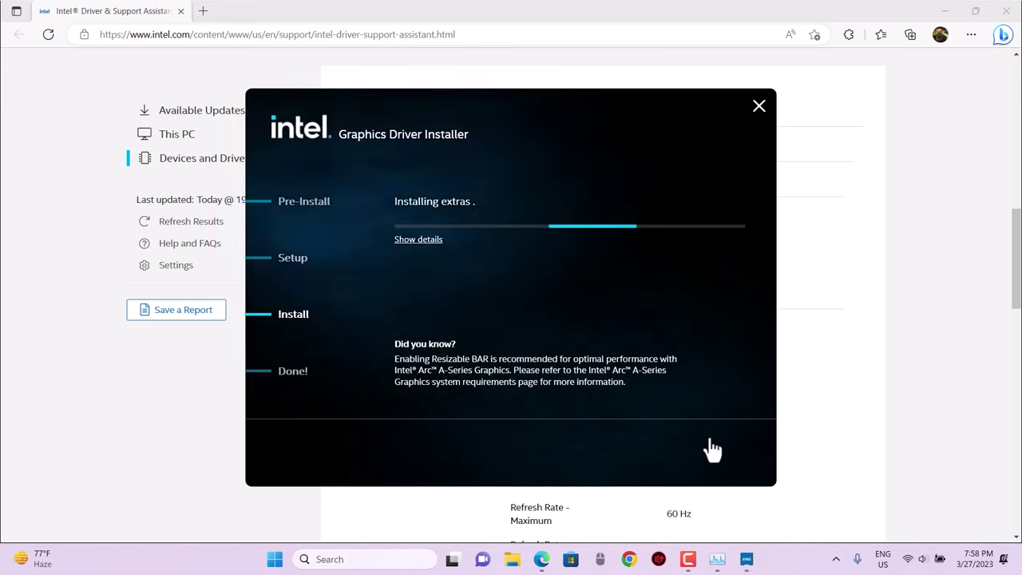
left_click(673, 561)
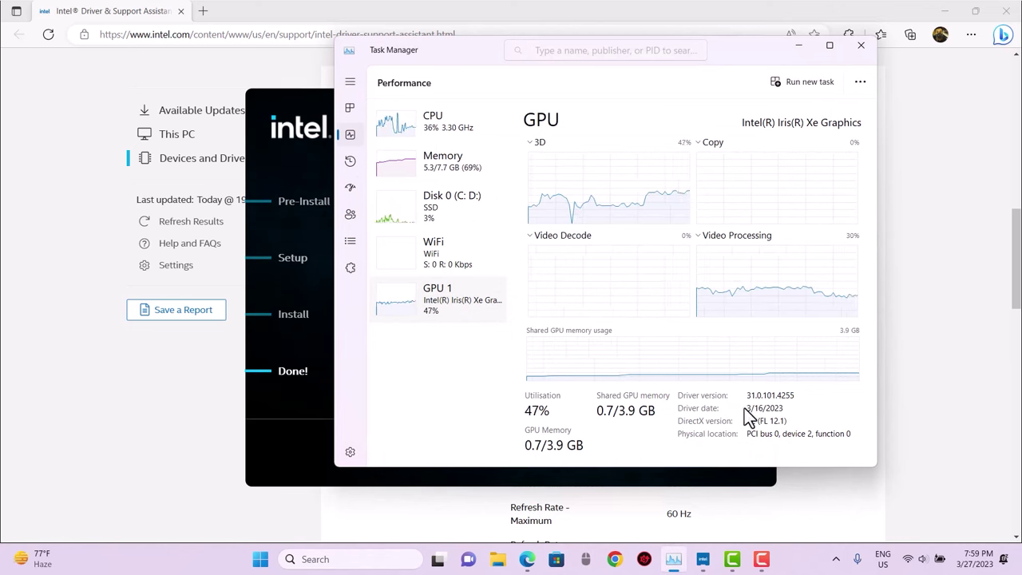
Step: Review Intel's available driver updates page and Task Manager's GPU 1 performance details
left_click(114, 427)
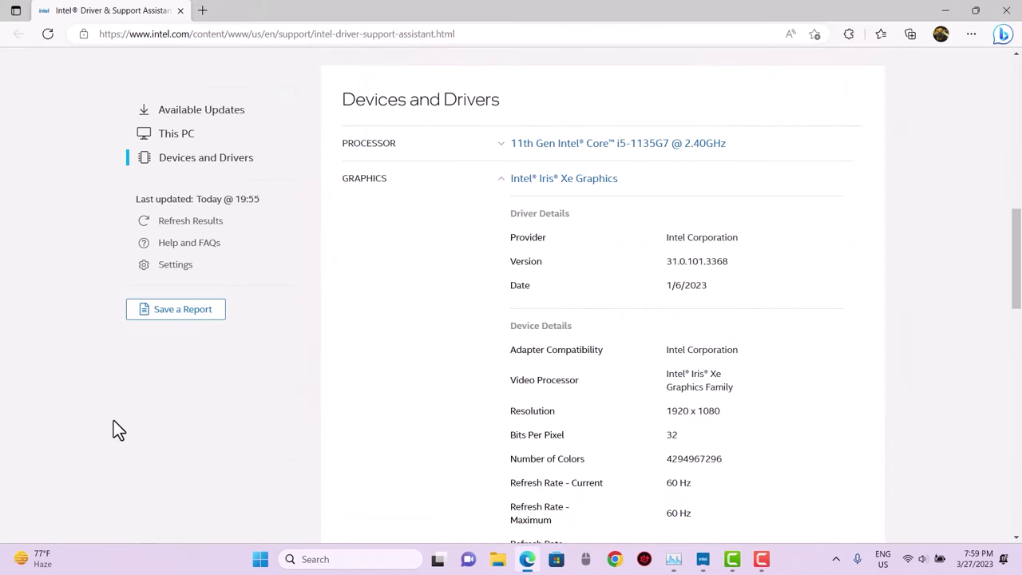
left_click(202, 110)
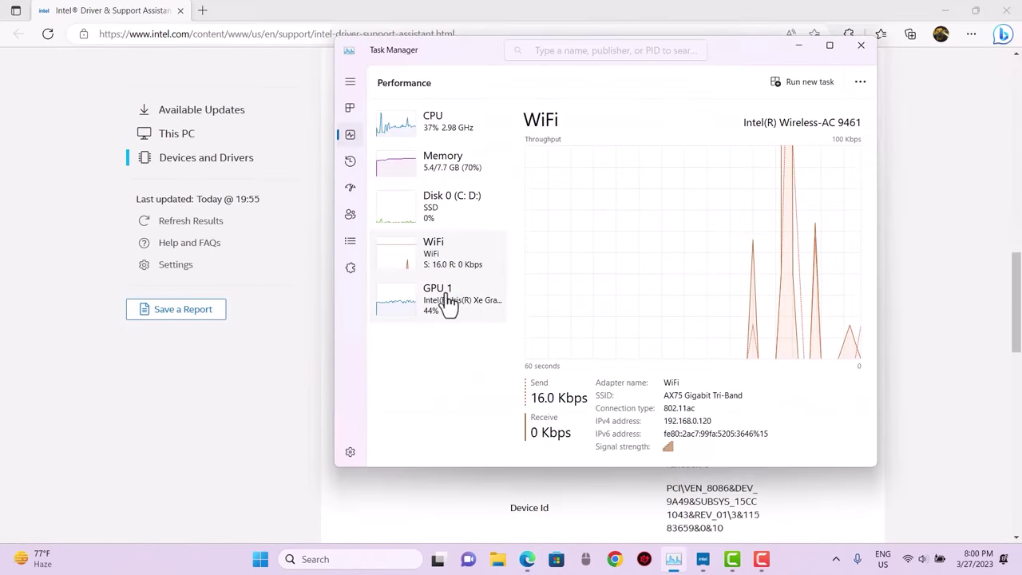
left_click(448, 302)
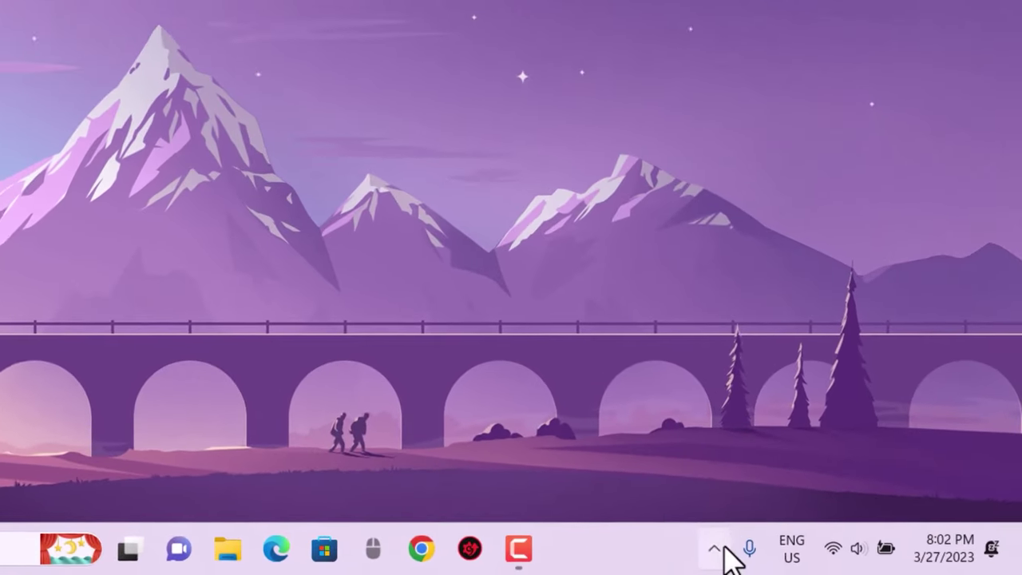
Step: Launch Intel Arc Control from the hidden tray icons to see driver 31.0.101.4255
left_click(836, 559)
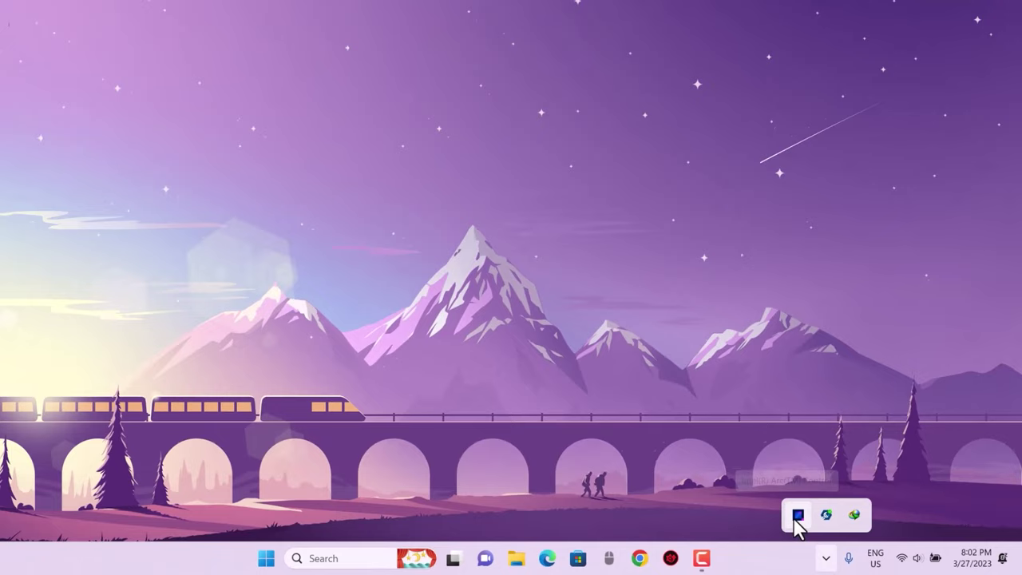
left_click(798, 515)
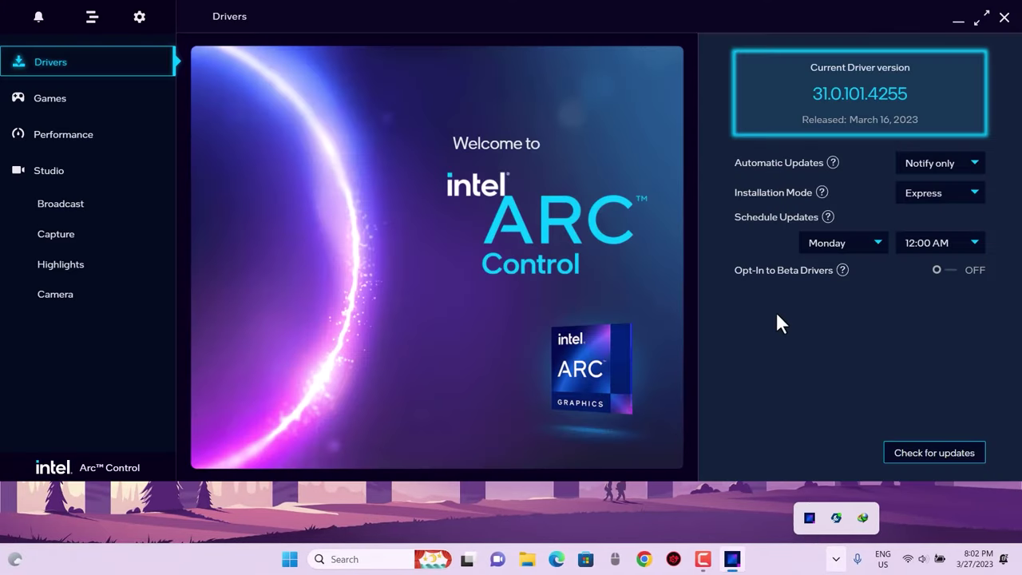
Step: Check Arc Control for newer drivers, confirming 31.0.101.4255 is current, and switch to overlay view
left_click(916, 449)
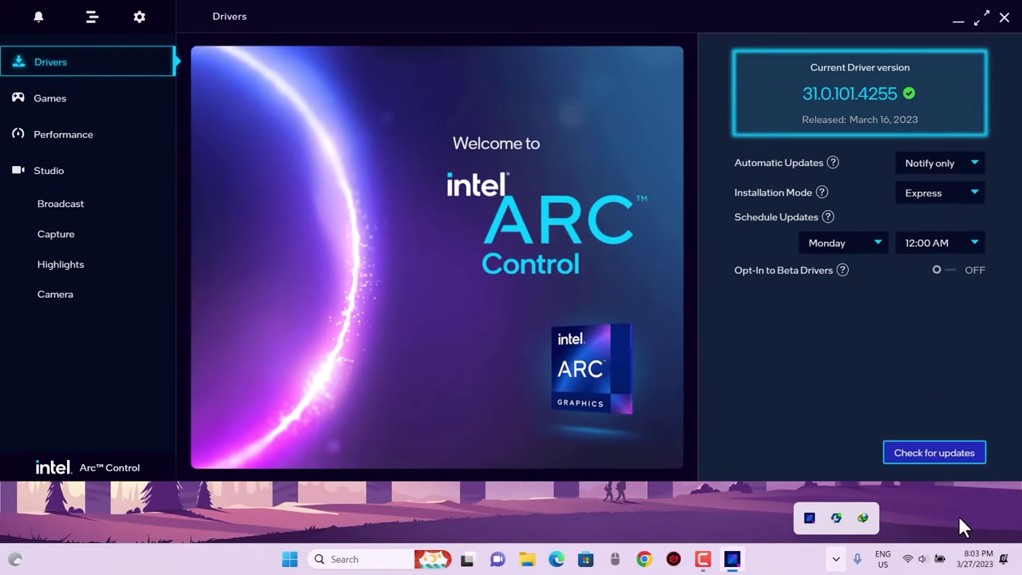
left_click(987, 17)
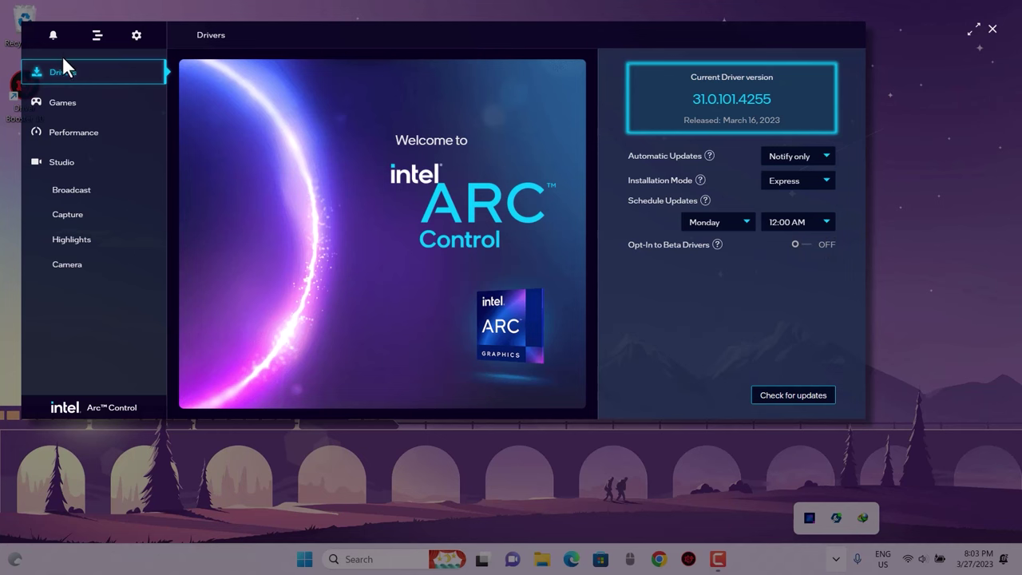
Step: Exit Intel Arc Control through Settings' Exit App option and confirm Okay
left_click(135, 35)
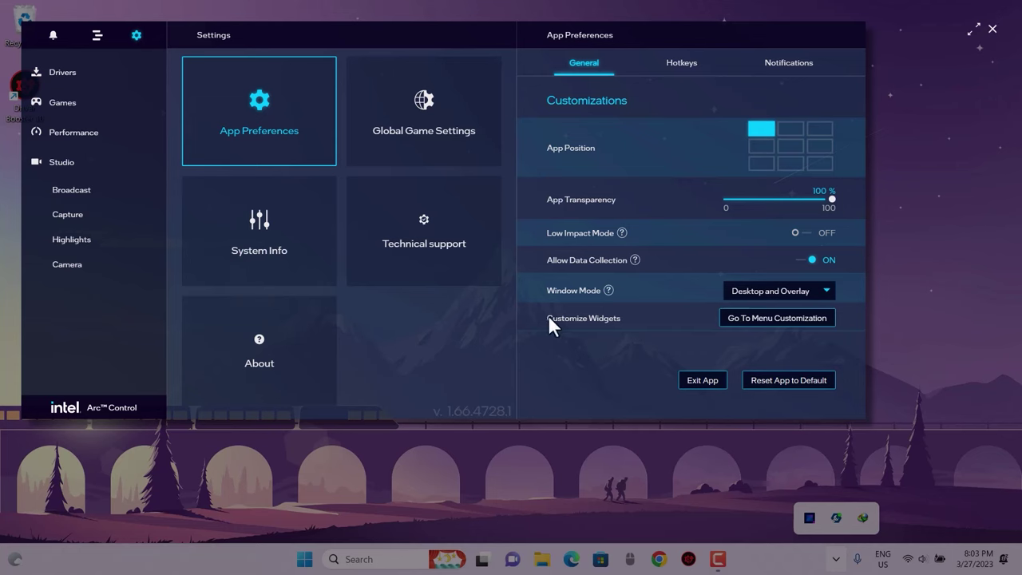
left_click(685, 373)
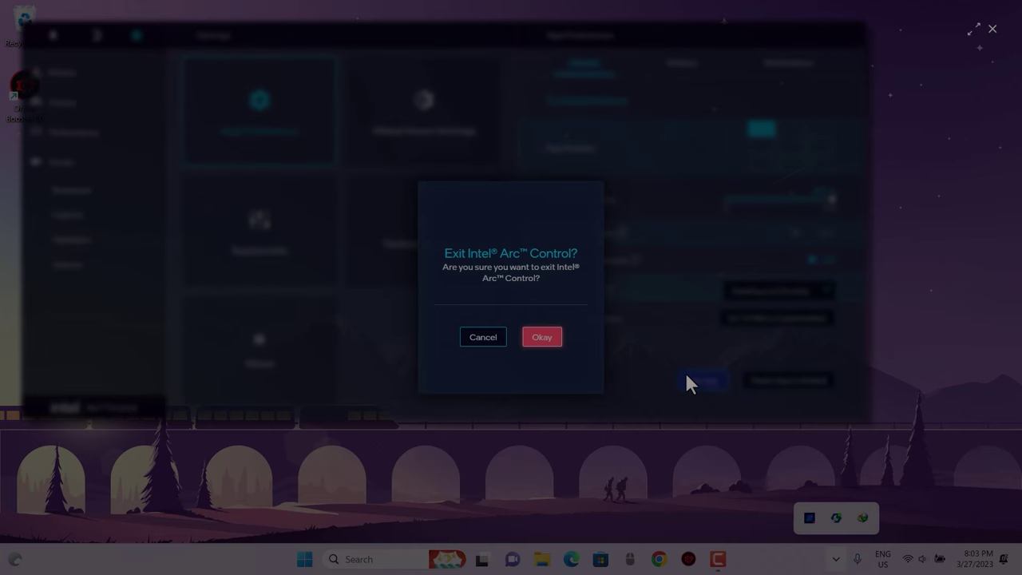
key("Return")
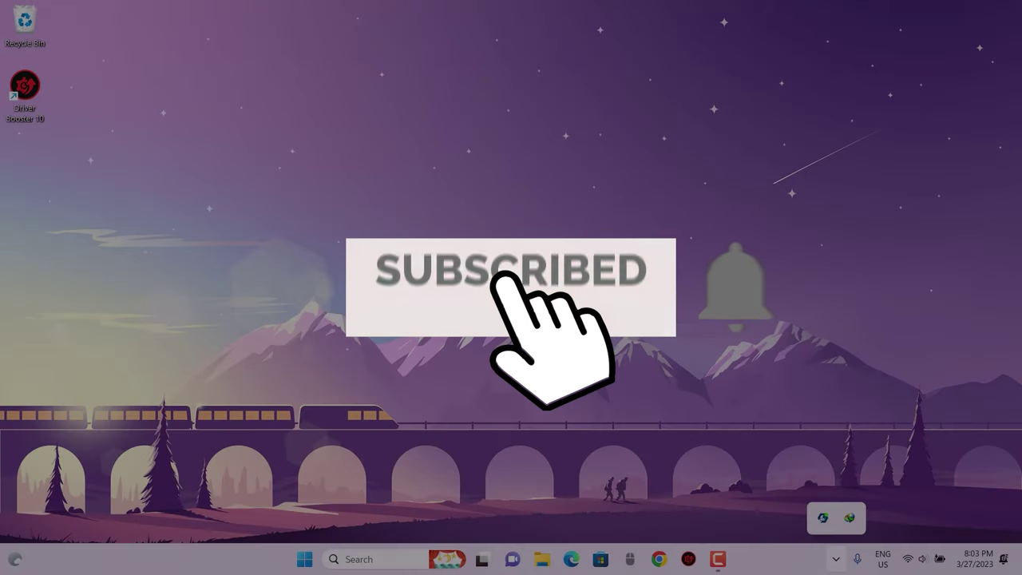